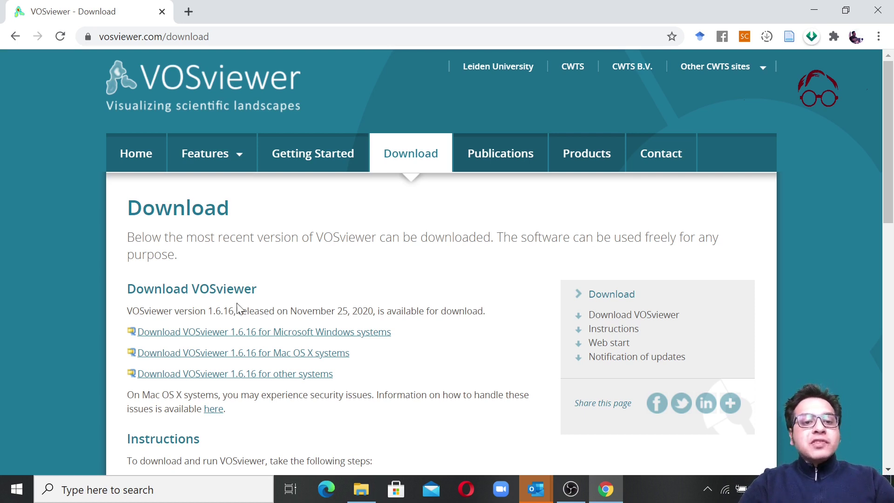
Examine the VOSviewer download page's version number, release date and web address.
{"action": "left_click_drag", "start_coordinate": [202, 313], "coordinate": [258, 312]}
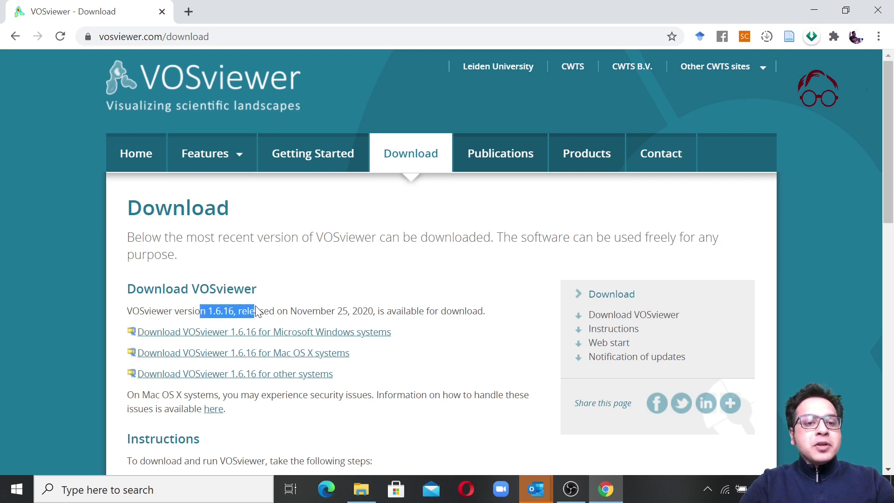
{"action": "left_click_drag", "start_coordinate": [337, 312], "coordinate": [371, 313]}
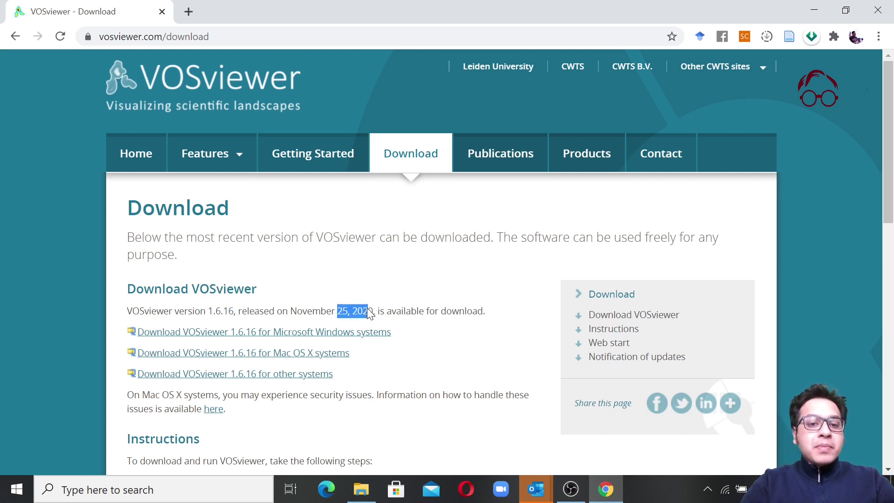
{"action": "left_click", "coordinate": [369, 284]}
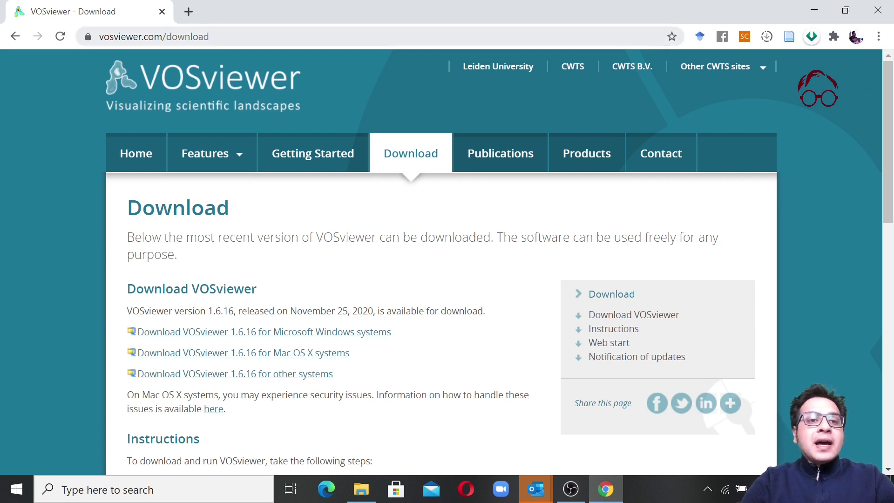
{"action": "left_click", "coordinate": [219, 37]}
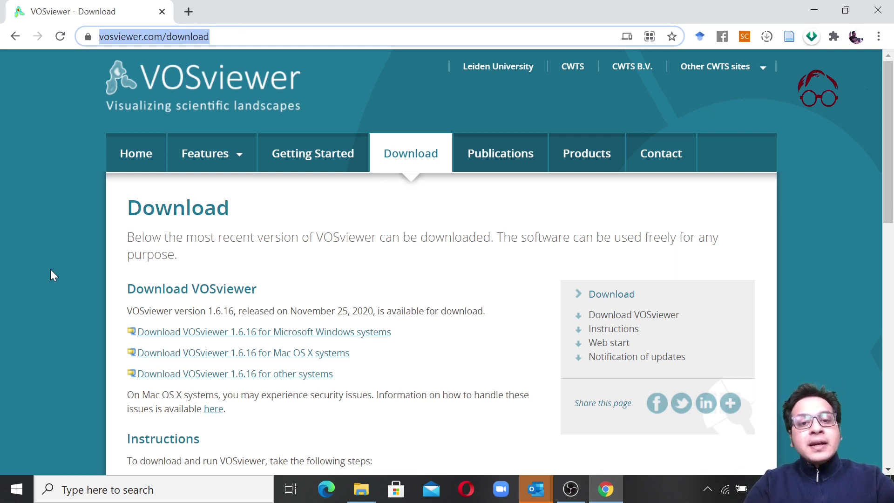
{"action": "left_click", "coordinate": [57, 312]}
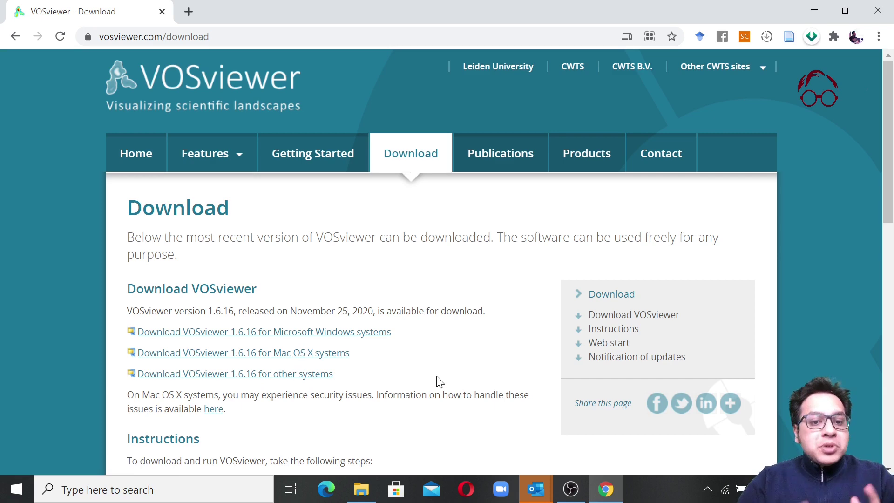
Switch to the extracted VOSviewer_1.6.16_exe (1) folder and launch the VOSviewer application.
{"action": "left_click", "coordinate": [815, 16]}
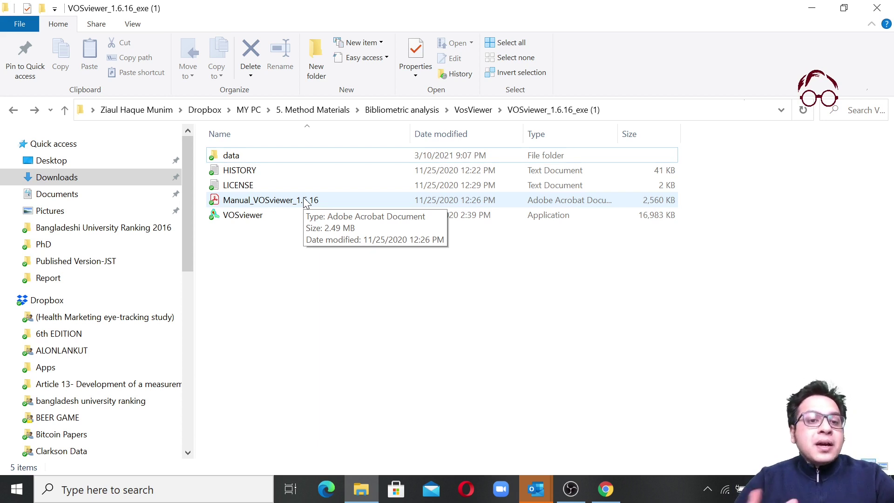
{"action": "double_click", "coordinate": [267, 217]}
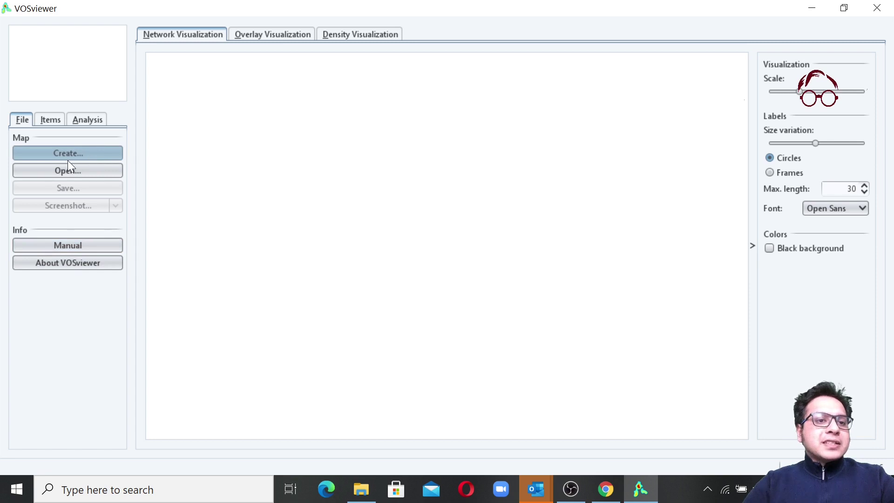
Start a new map based on bibliographic data, with bibliographic database files as the data source.
{"action": "left_click", "coordinate": [81, 156]}
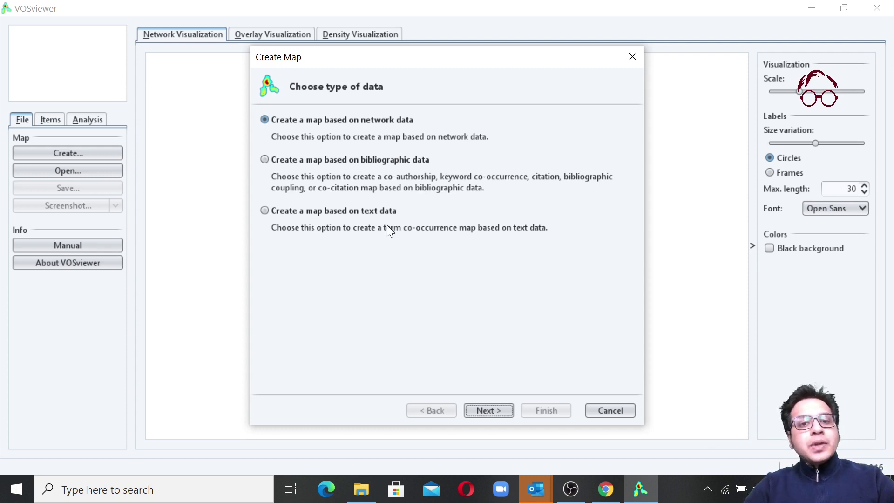
{"action": "left_click", "coordinate": [358, 160]}
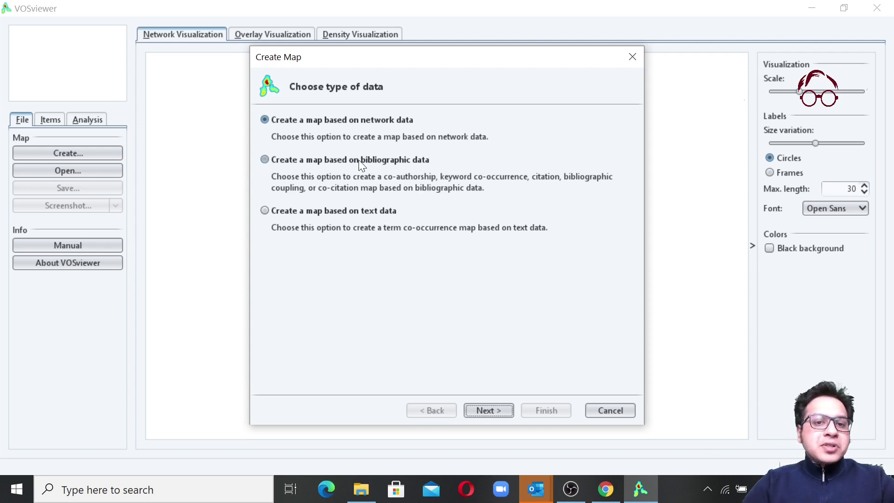
{"action": "left_click", "coordinate": [488, 411]}
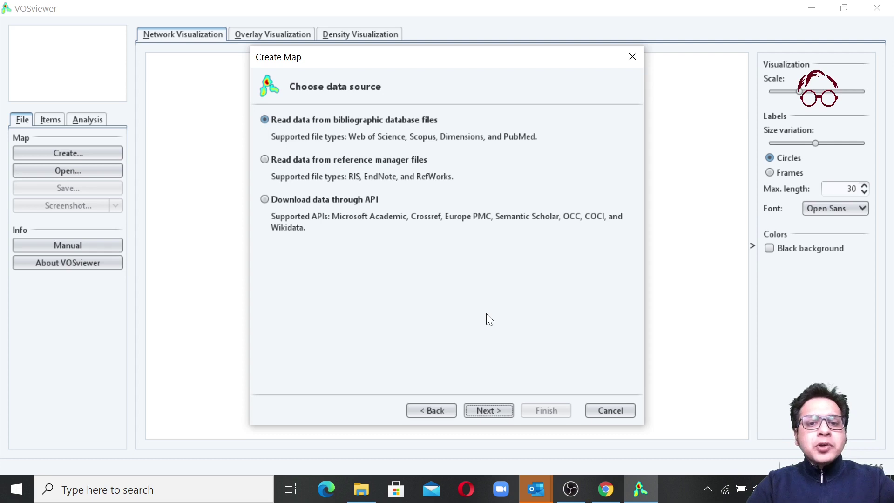
{"action": "left_click", "coordinate": [495, 413]}
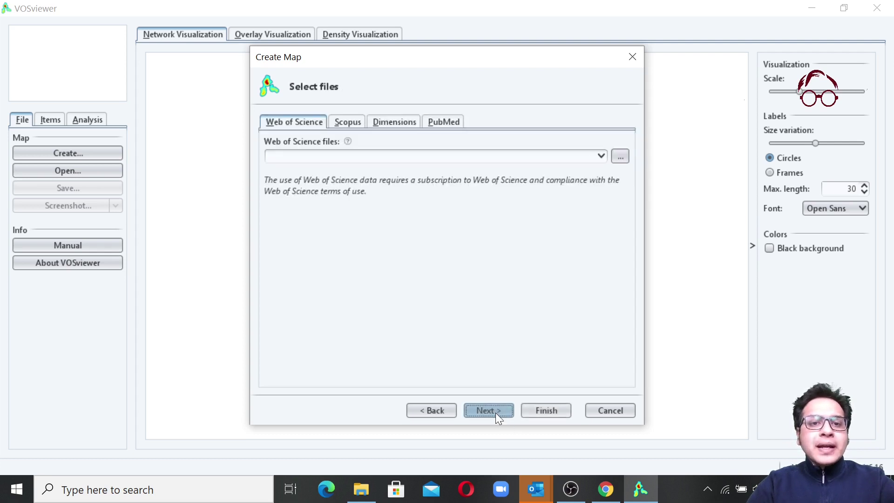
Load the Dimensions file CE_AI_181_CSV_VoS_CIteS.csv as the map's source data.
{"action": "left_click", "coordinate": [401, 122]}
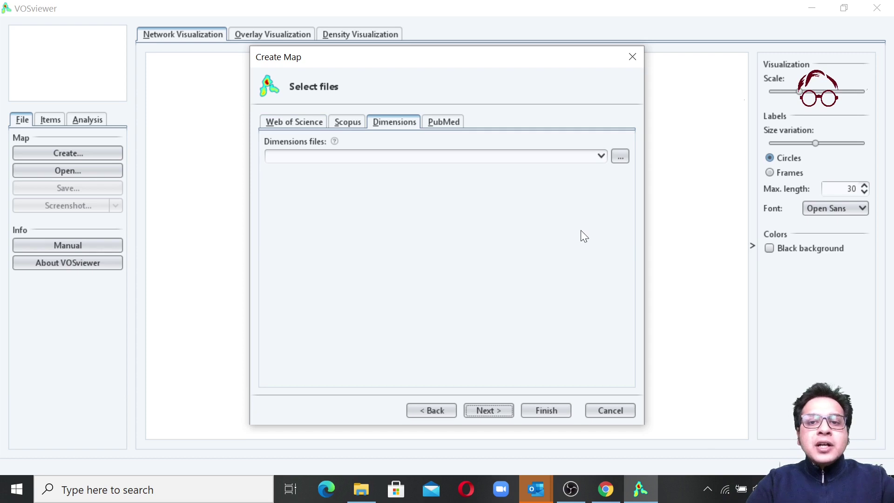
{"action": "left_click", "coordinate": [620, 156]}
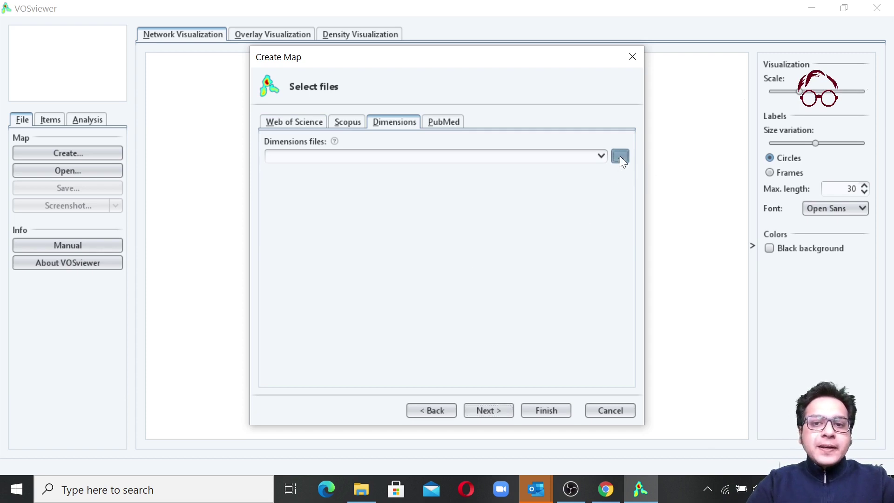
{"action": "left_click", "coordinate": [374, 217]}
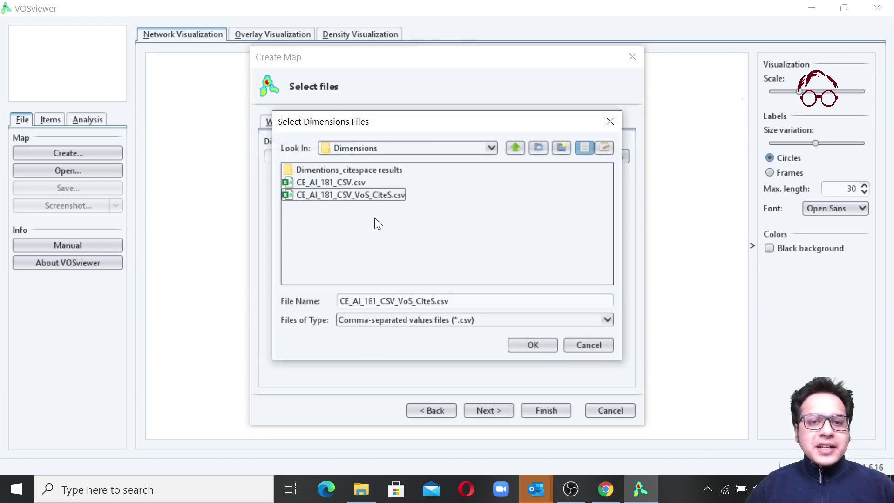
{"action": "left_click", "coordinate": [379, 193]}
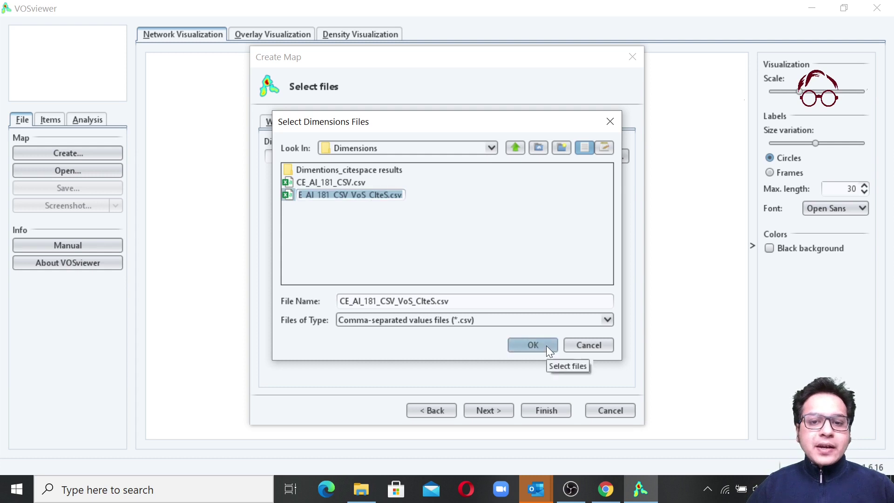
{"action": "left_click", "coordinate": [545, 345]}
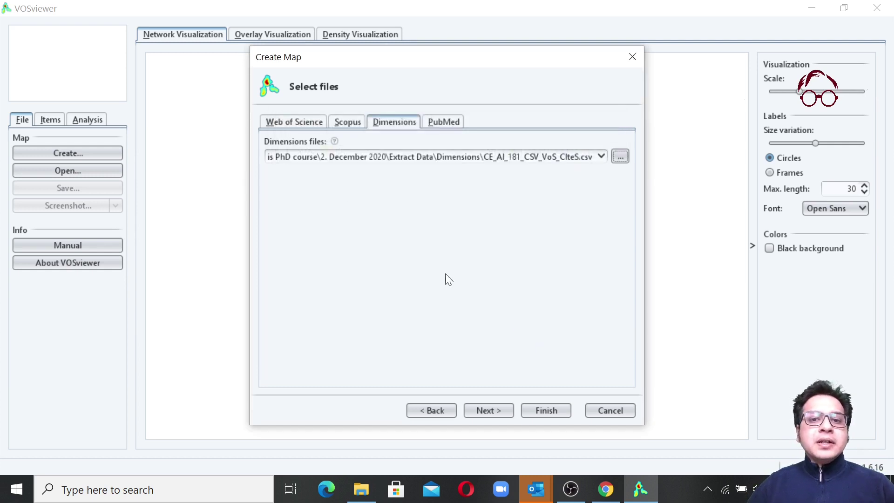
{"action": "left_click", "coordinate": [490, 410]}
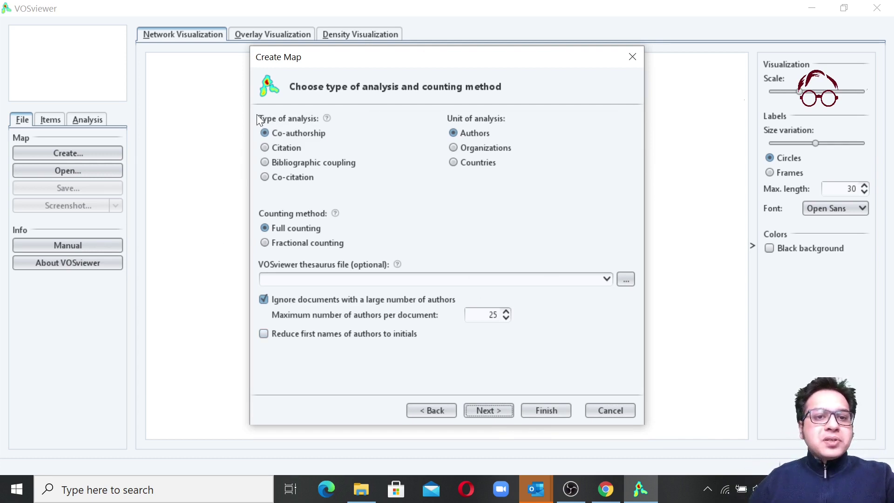
Set up a co-citation analysis with cited references as the unit of analysis and full counting.
{"action": "mouse_move", "coordinate": [326, 118]}
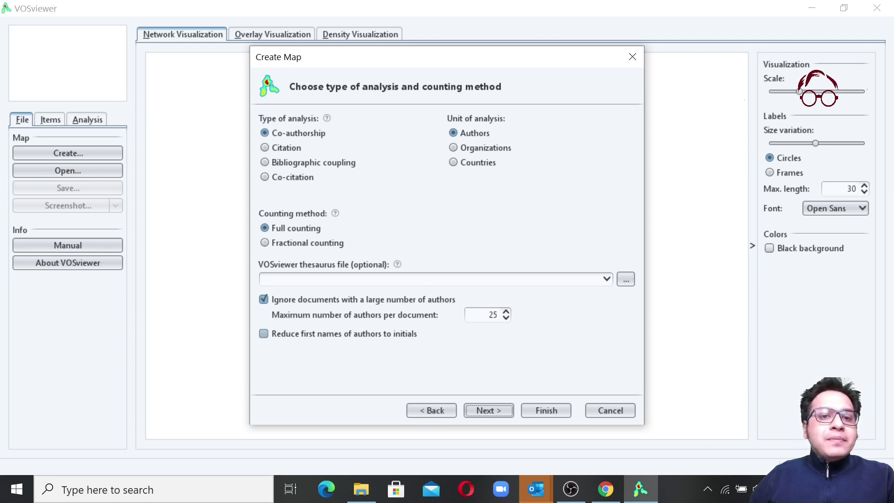
{"action": "left_click", "coordinate": [293, 178]}
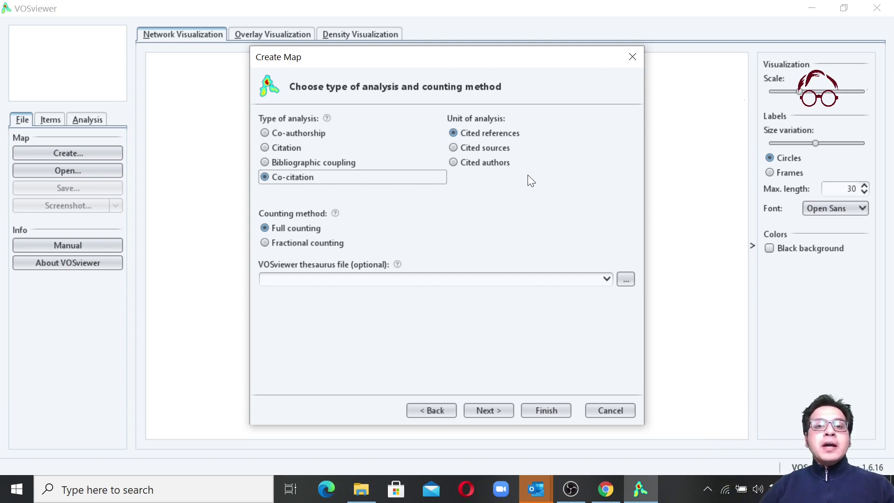
{"action": "left_click", "coordinate": [501, 148]}
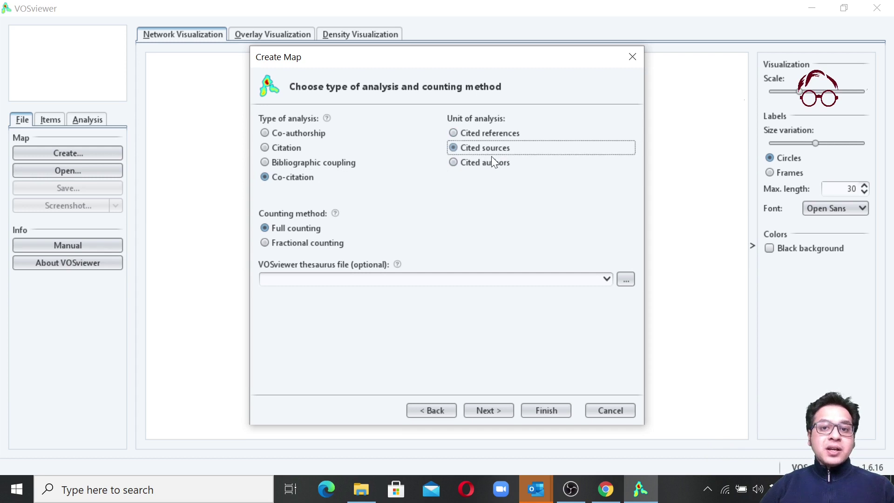
{"action": "left_click", "coordinate": [491, 163]}
{"action": "left_click", "coordinate": [483, 134]}
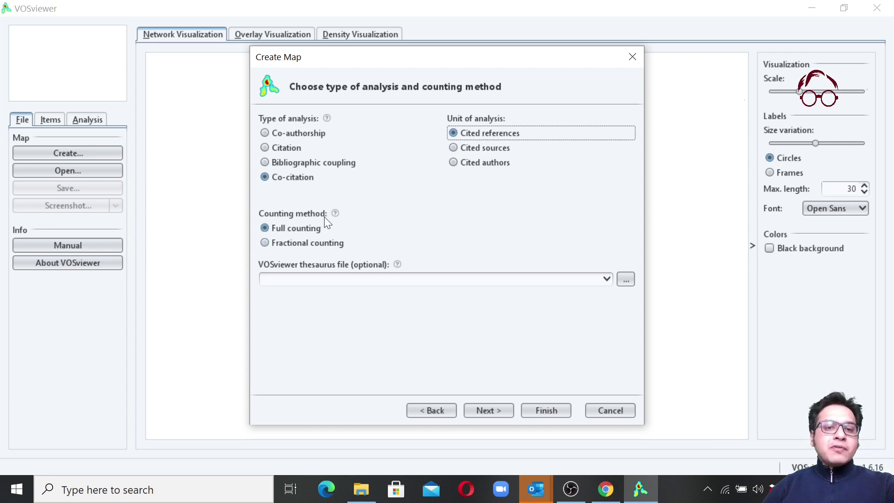
{"action": "mouse_move", "coordinate": [335, 214]}
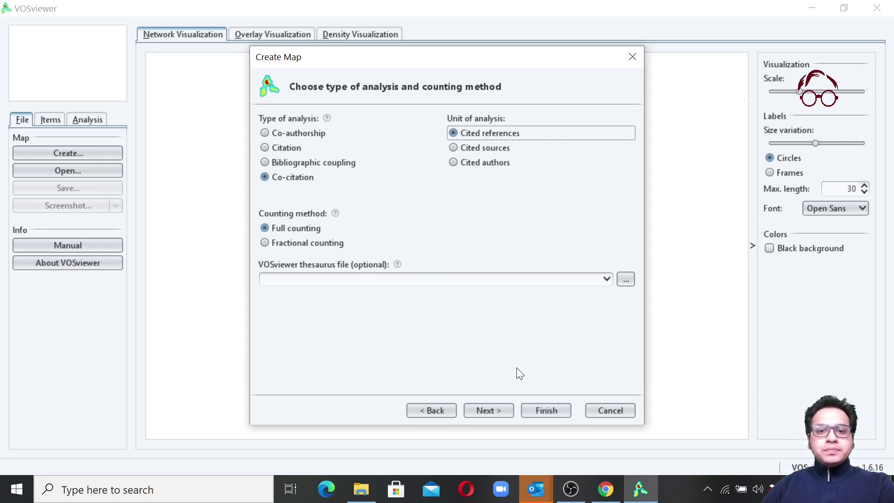
{"action": "left_click", "coordinate": [491, 409]}
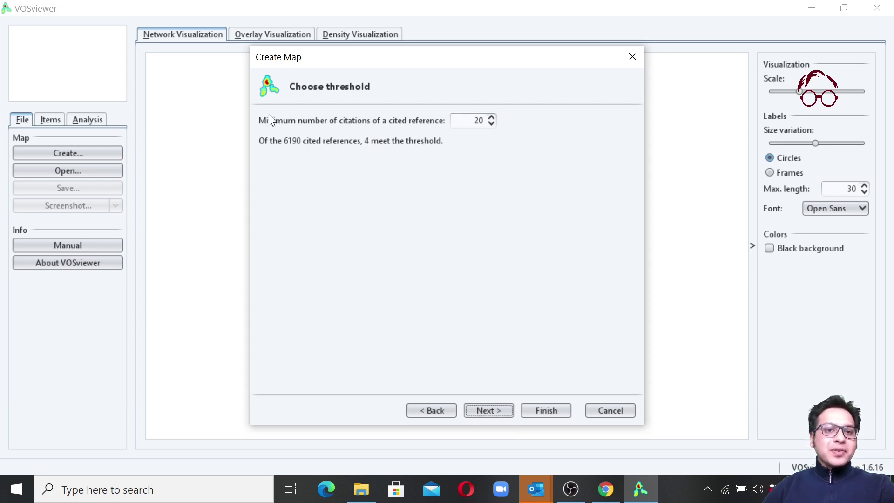
Set the minimum number of citations of a cited reference to 4 and accept the threshold.
{"action": "left_click", "coordinate": [491, 124]}
{"action": "left_click", "coordinate": [491, 123]}
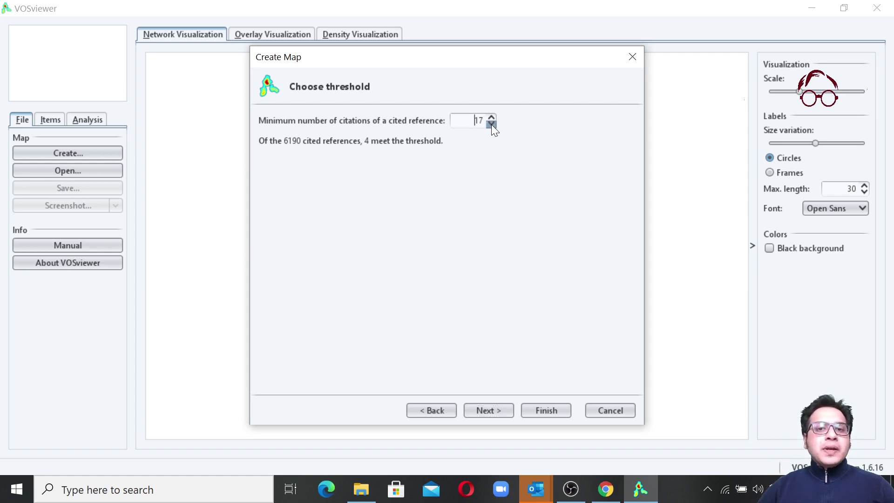
{"action": "left_click", "coordinate": [492, 124]}
{"action": "left_click", "coordinate": [491, 124]}
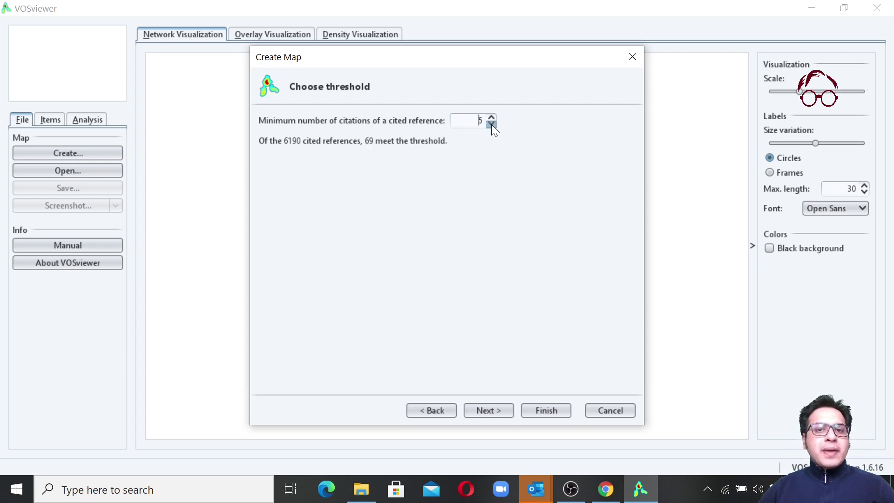
{"action": "left_click", "coordinate": [491, 124]}
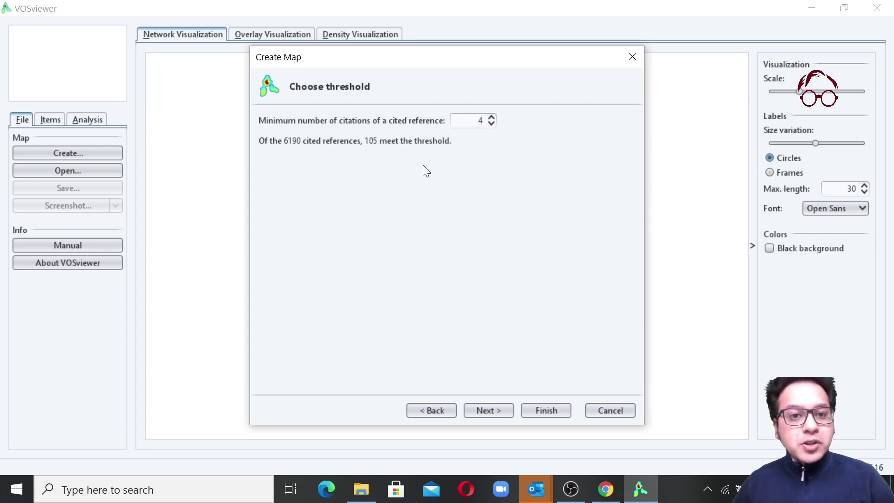
{"action": "left_click", "coordinate": [492, 414]}
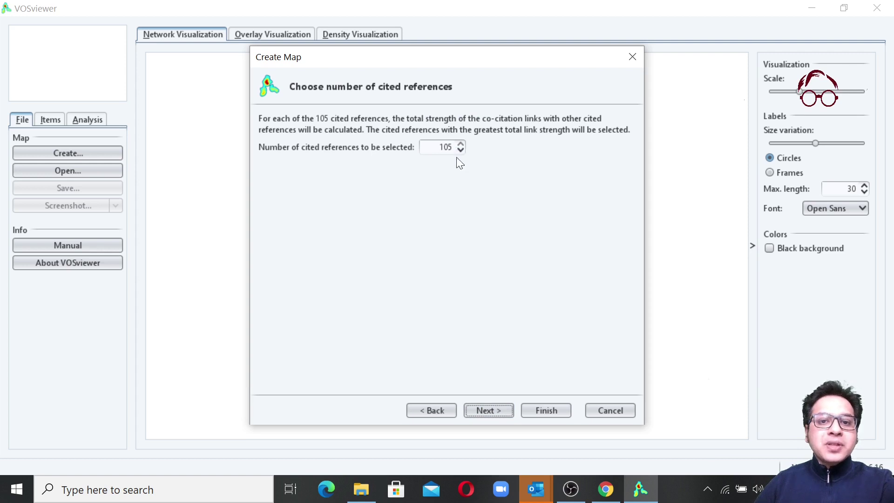
Keep all cited references that meet the threshold selected, review the list and generate the co-citation map.
{"action": "left_click", "coordinate": [497, 410]}
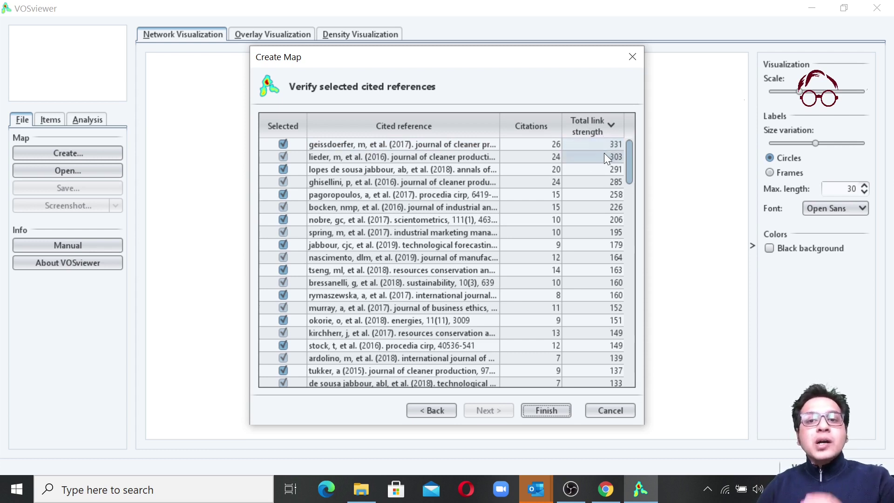
{"action": "scroll", "coordinate": [595, 203], "scroll_direction": "down", "scroll_amount": 15}
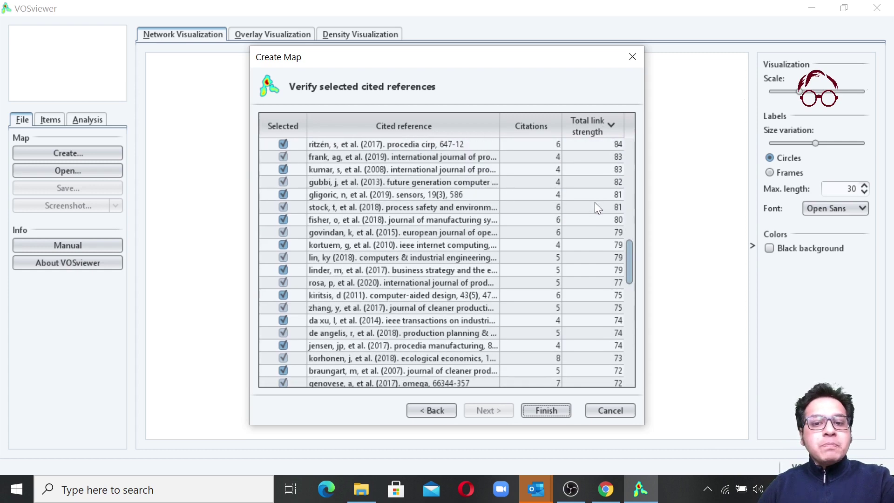
{"action": "left_click", "coordinate": [547, 411]}
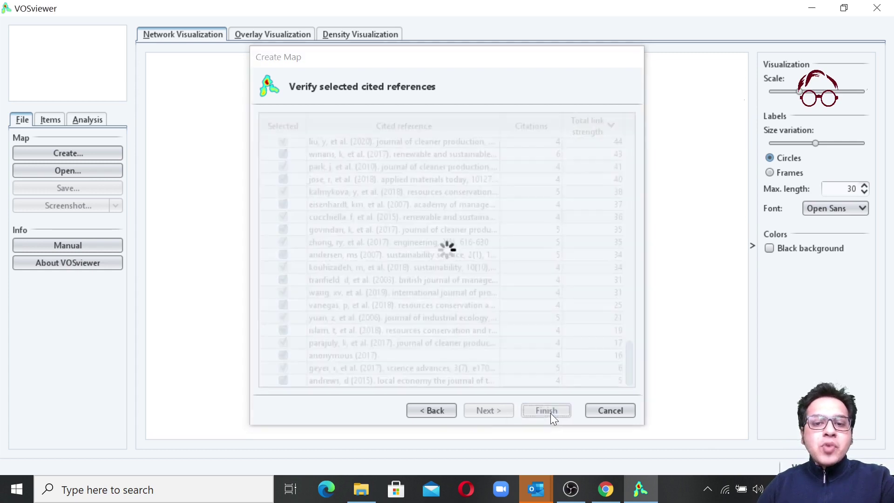
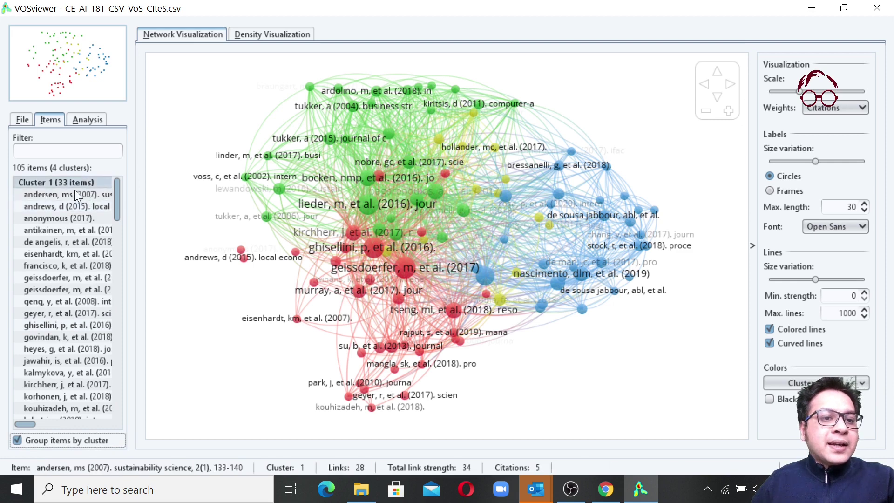
Examine the cited references grouped under Cluster 1 and Cluster 2 in the map's item list.
{"action": "left_click", "coordinate": [75, 192]}
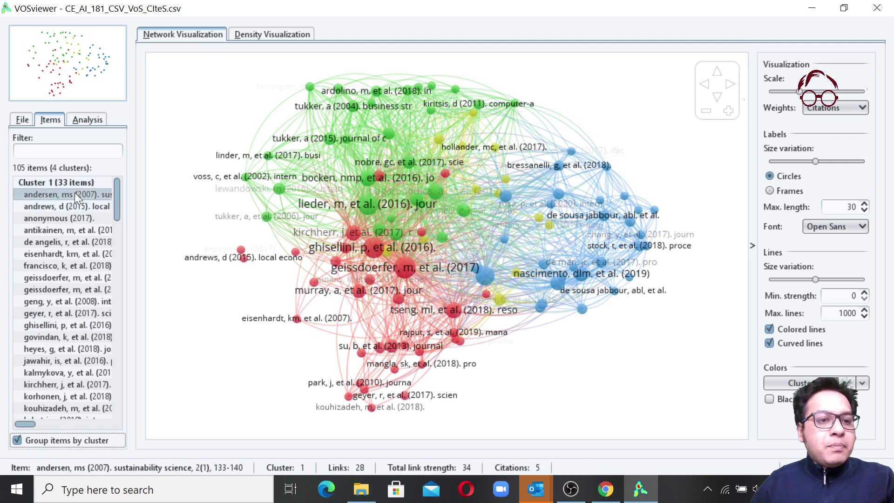
{"action": "left_click", "coordinate": [83, 254]}
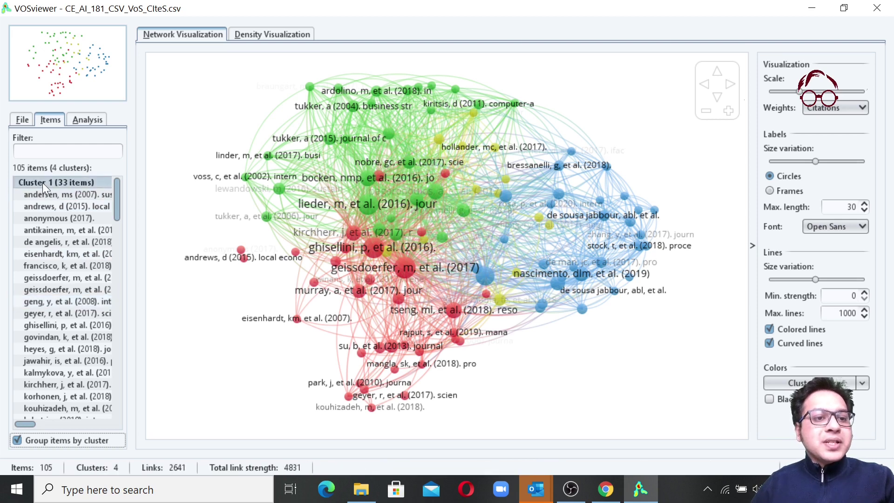
{"action": "scroll", "coordinate": [79, 268], "scroll_direction": "down", "scroll_amount": 3}
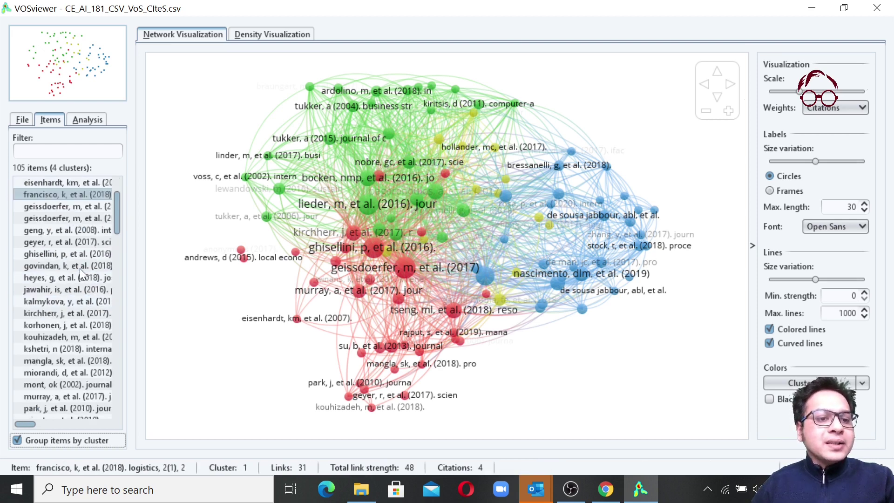
{"action": "scroll", "coordinate": [56, 303], "scroll_direction": "down", "scroll_amount": 6}
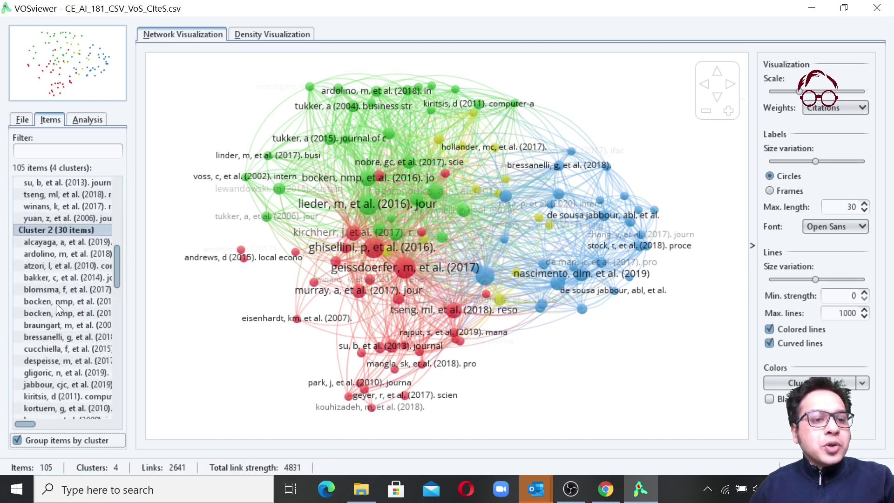
Examine the cited references grouped under Cluster 3 and Cluster 4, returning to the start of the item list.
{"action": "scroll", "coordinate": [56, 303], "scroll_direction": "down", "scroll_amount": 8}
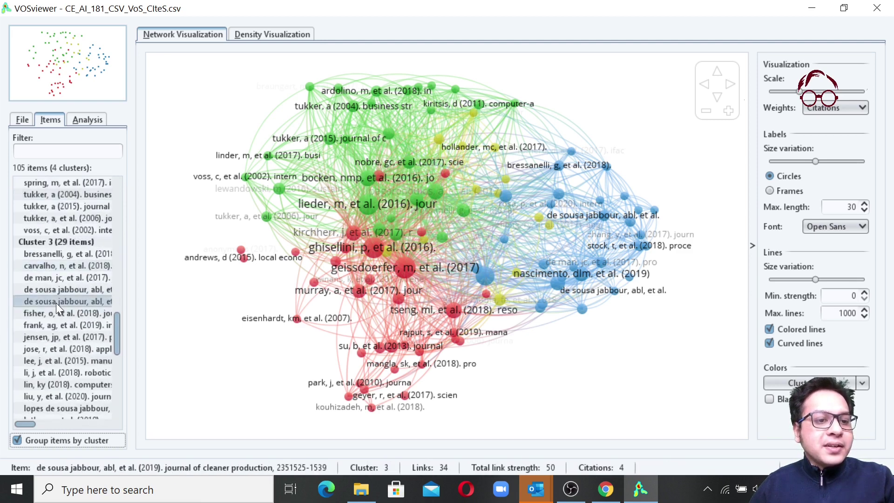
{"action": "scroll", "coordinate": [77, 284], "scroll_direction": "down", "scroll_amount": 10}
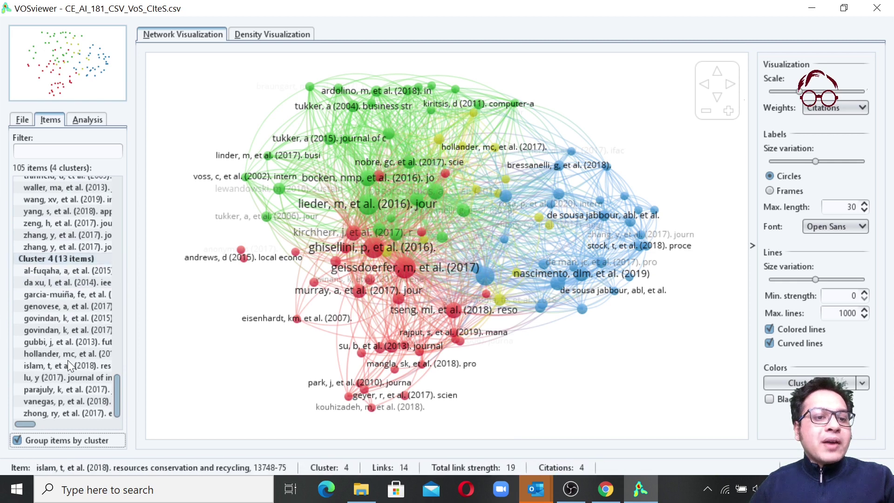
{"action": "scroll", "coordinate": [87, 363], "scroll_direction": "up", "scroll_amount": 20}
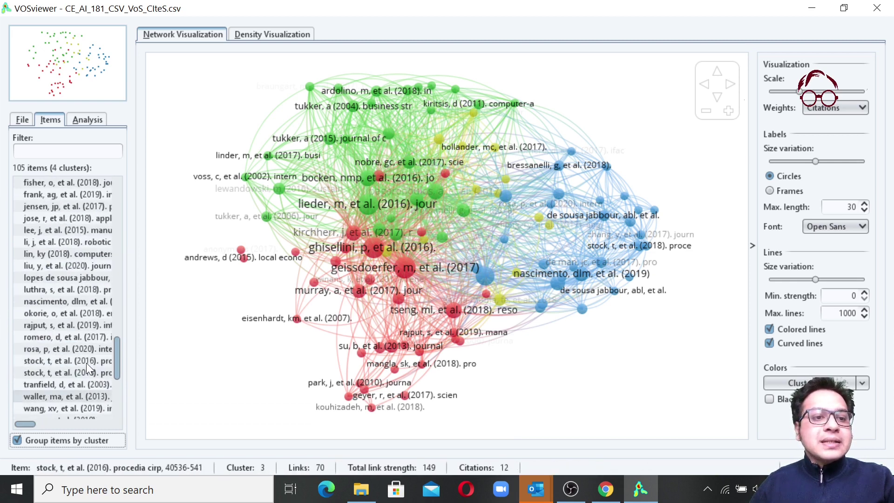
{"action": "scroll", "coordinate": [85, 359], "scroll_direction": "up", "scroll_amount": 12}
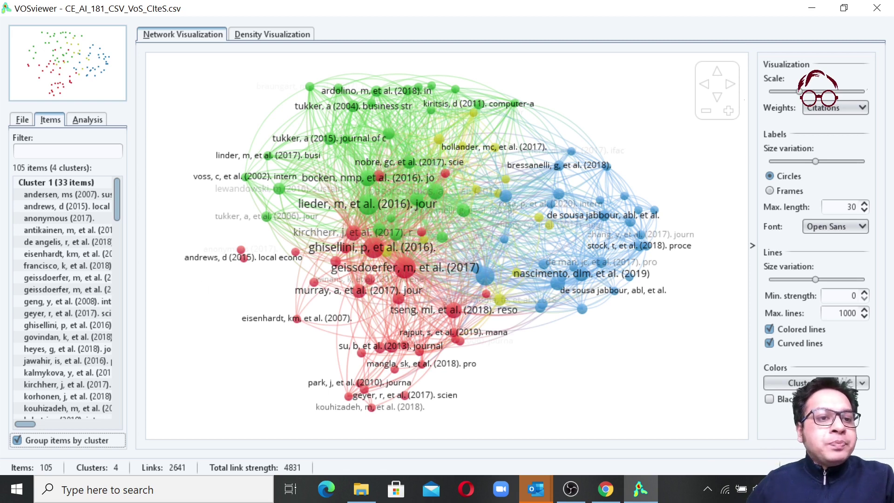
Set the normalization method to LinLog/modularity and update the map layout.
{"action": "left_click", "coordinate": [79, 120]}
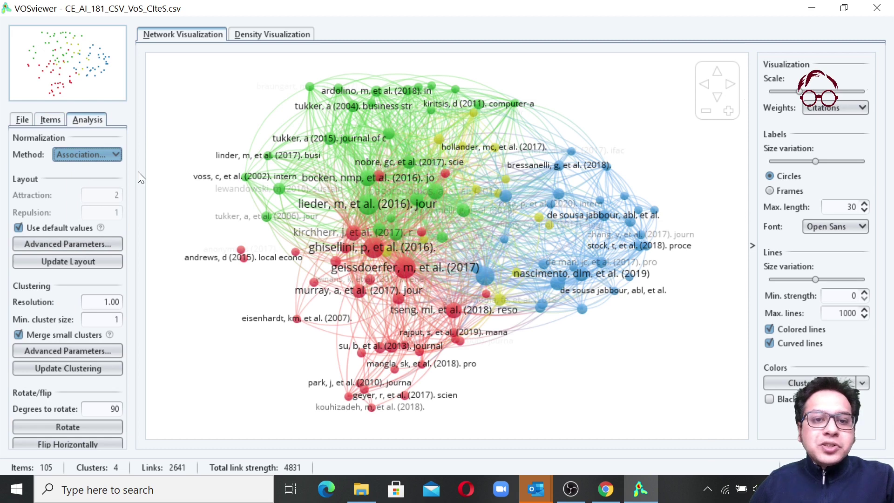
{"action": "left_click", "coordinate": [111, 157]}
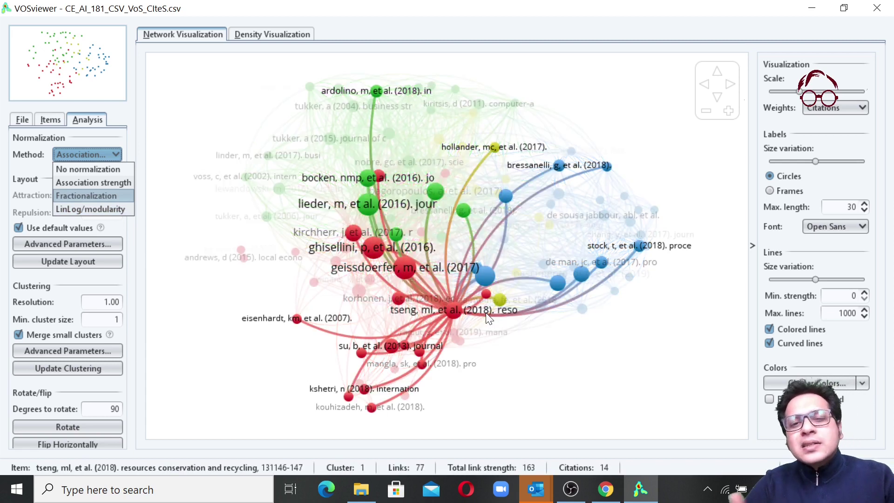
{"action": "mouse_move", "coordinate": [485, 312]}
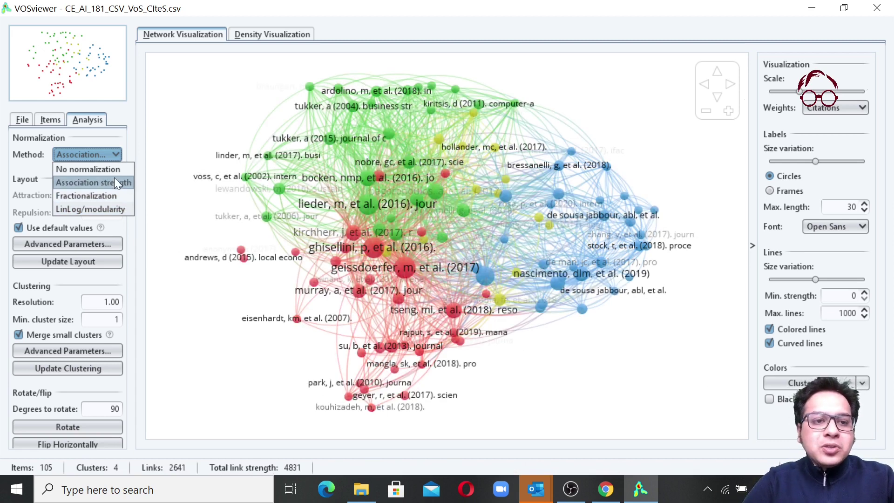
{"action": "left_click", "coordinate": [111, 210]}
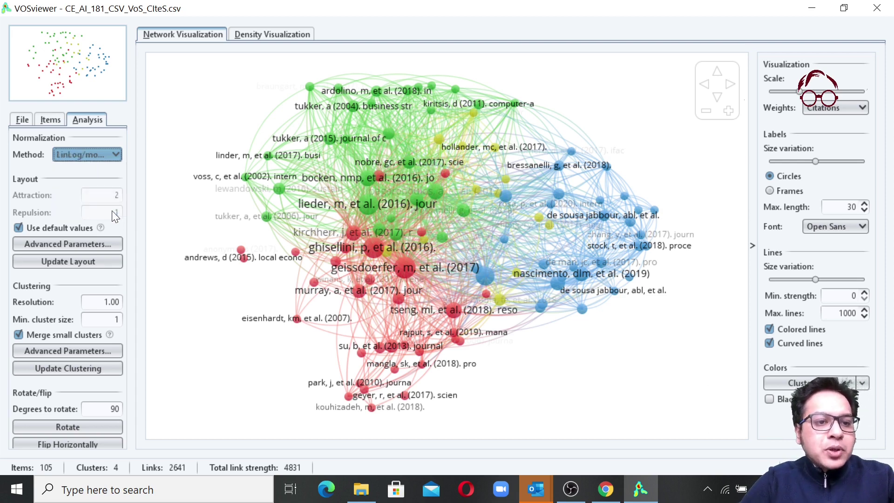
{"action": "left_click", "coordinate": [78, 261]}
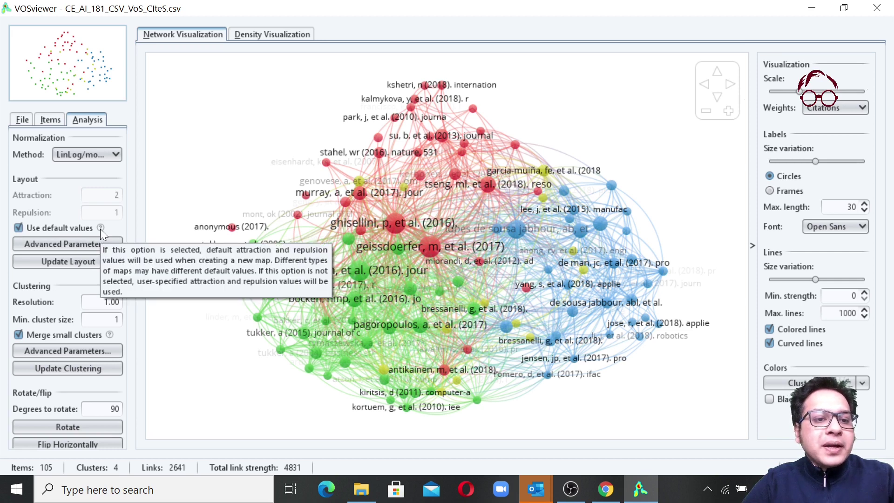
Check the layout's attraction and repulsion settings and its advanced parameters, keeping the default values.
{"action": "left_click", "coordinate": [18, 228]}
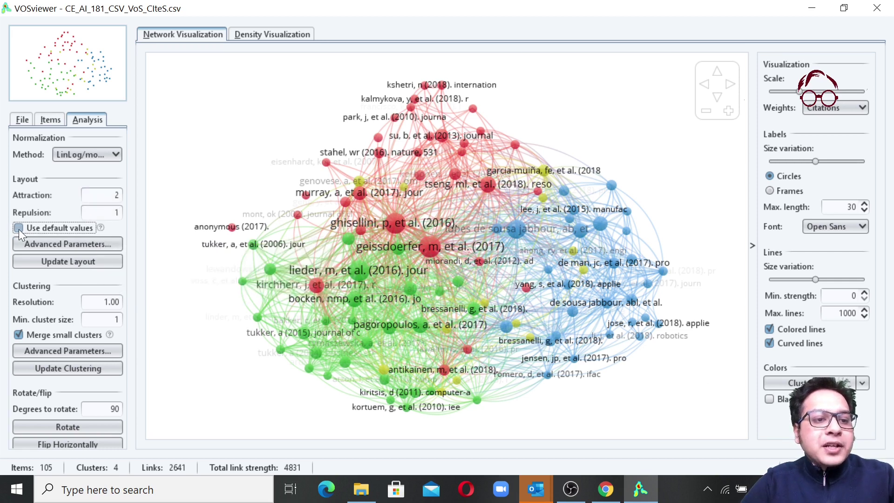
{"action": "left_click_drag", "start_coordinate": [113, 194], "coordinate": [127, 193]}
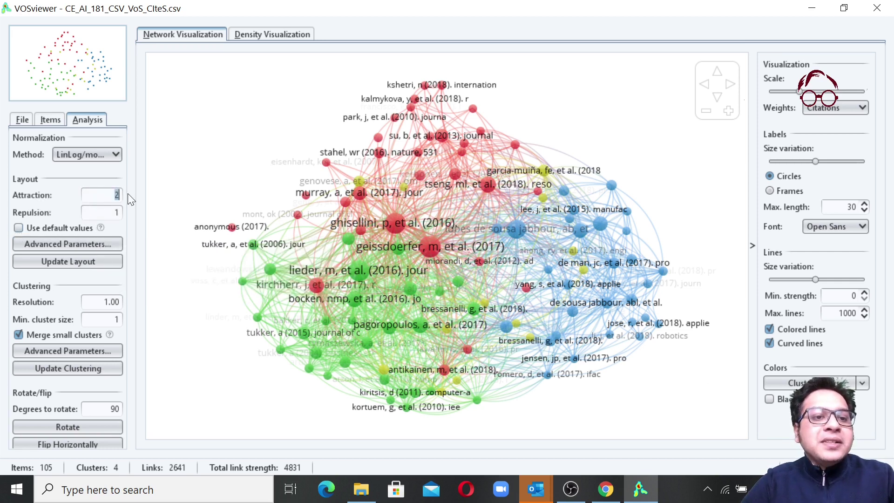
{"action": "key", "text": "Tab"}
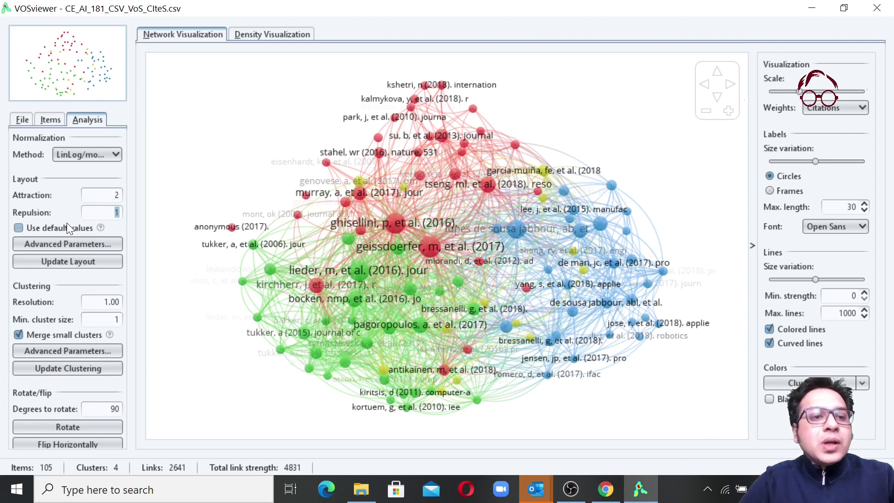
{"action": "left_click", "coordinate": [18, 227]}
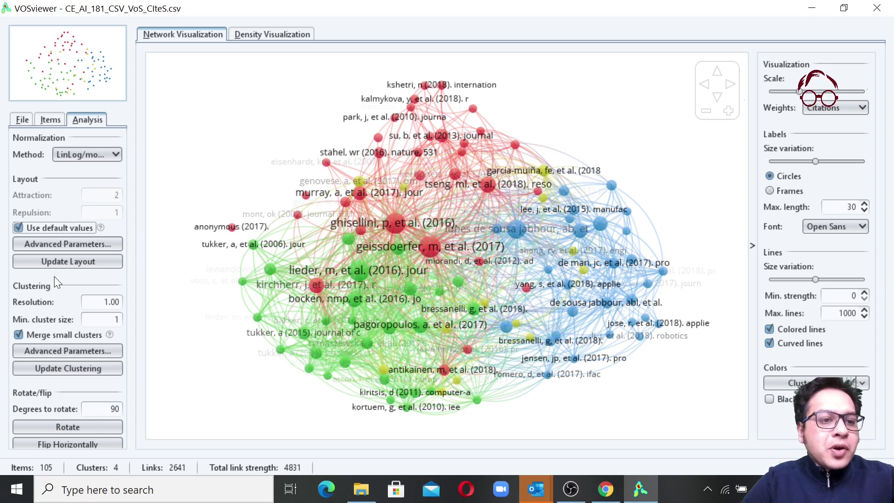
{"action": "left_click", "coordinate": [46, 247]}
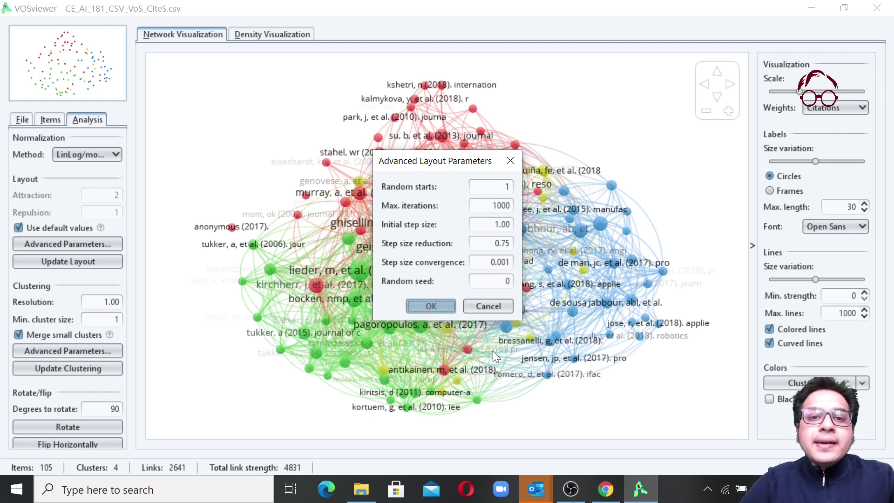
{"action": "left_click", "coordinate": [486, 305]}
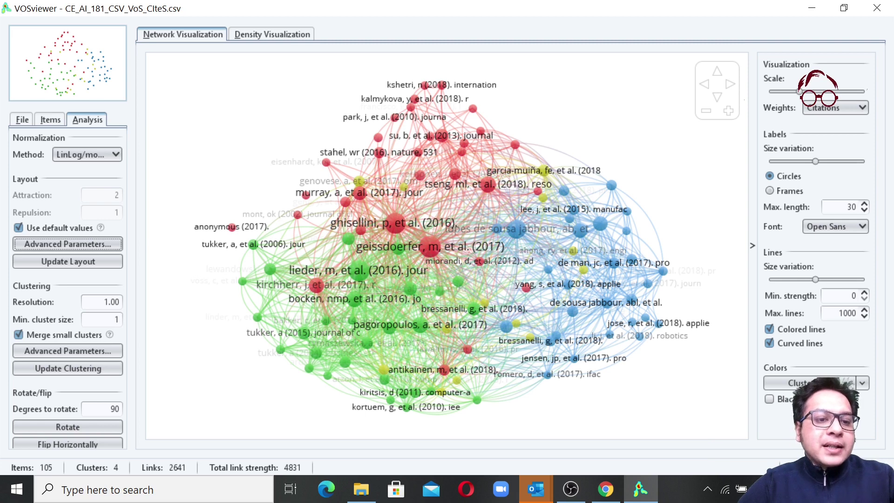
Set the minimum cluster size to 15 and update the clustering.
{"action": "left_click", "coordinate": [117, 320]}
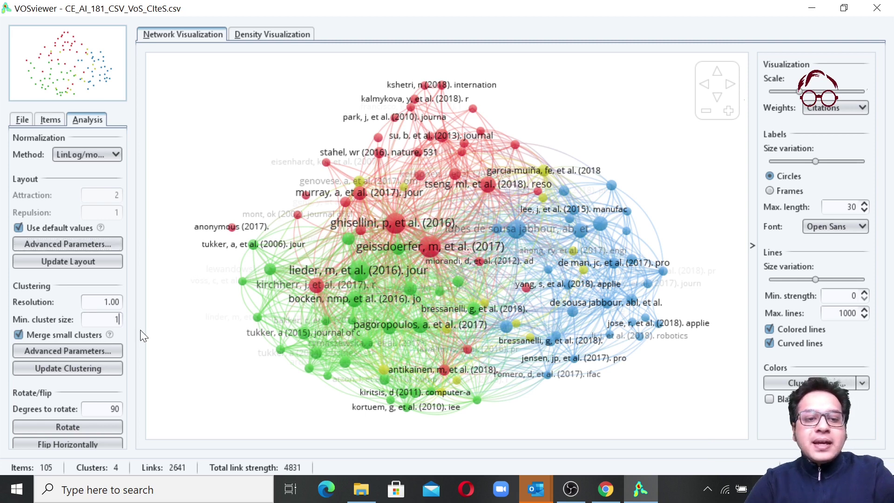
{"action": "type", "text": "0"}
{"action": "key", "text": "BackSpace"}
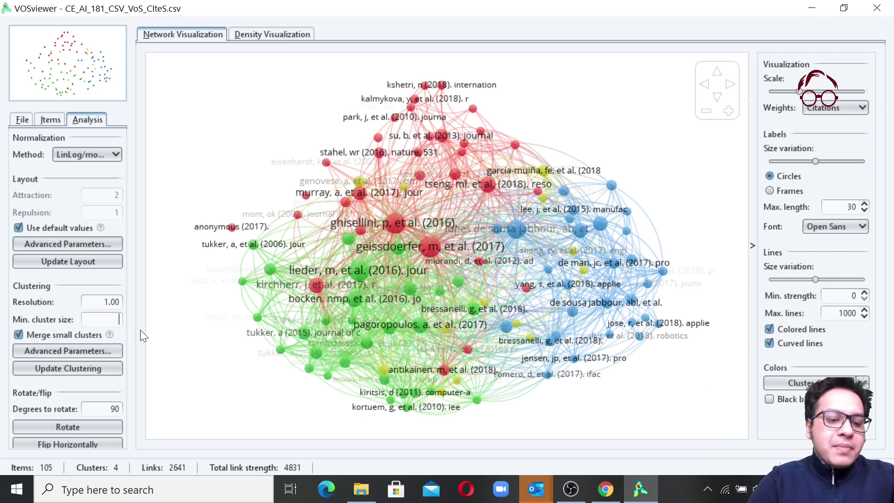
{"action": "left_click", "coordinate": [38, 371]}
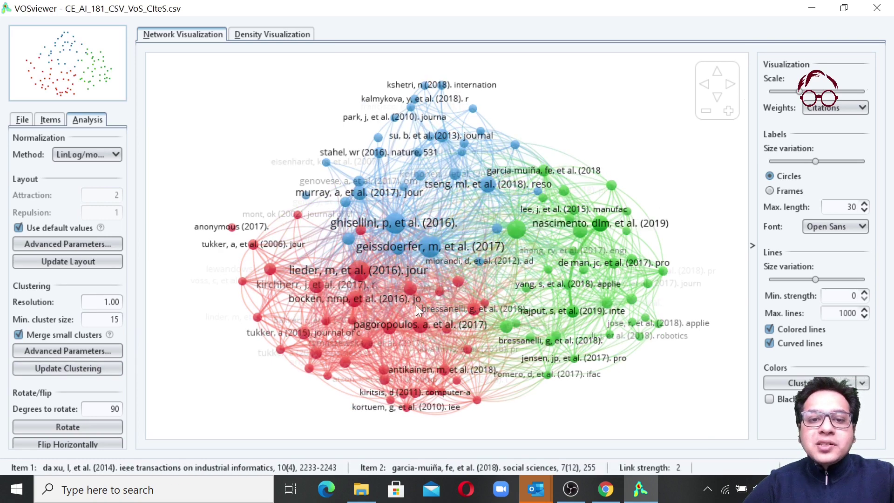
Review the advanced clustering parameters without changing them.
{"action": "mouse_move", "coordinate": [371, 317]}
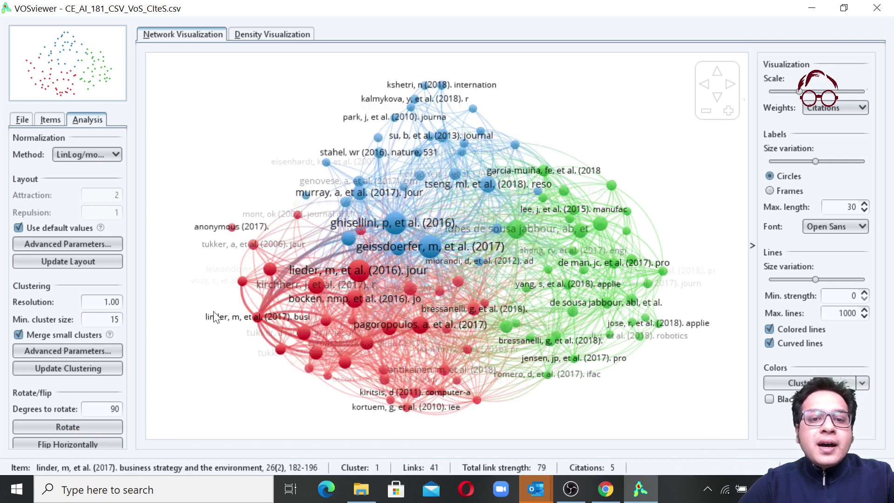
{"action": "left_click", "coordinate": [43, 353]}
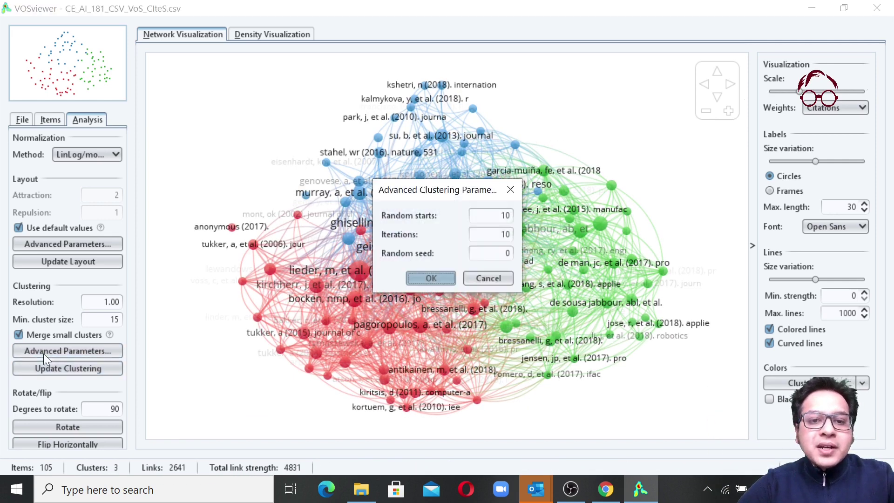
{"action": "left_click", "coordinate": [503, 275]}
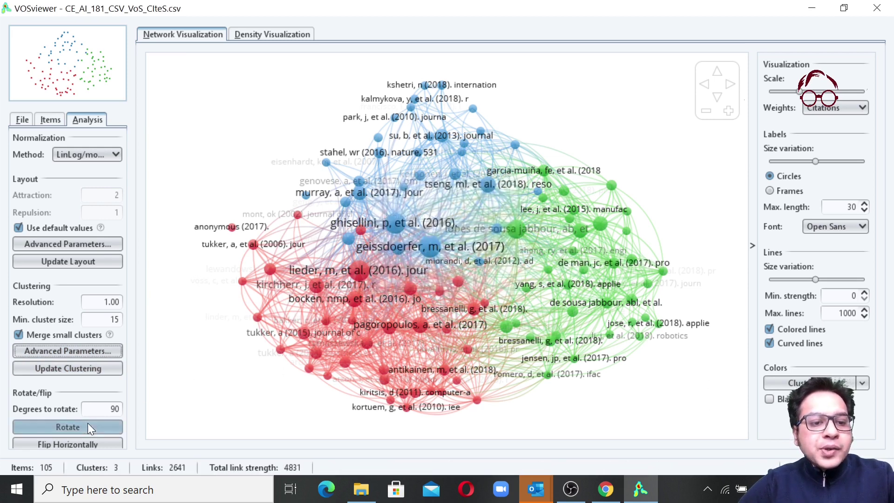
Rotate the map twice by 90 degrees and flip it horizontally.
{"action": "left_click", "coordinate": [68, 426]}
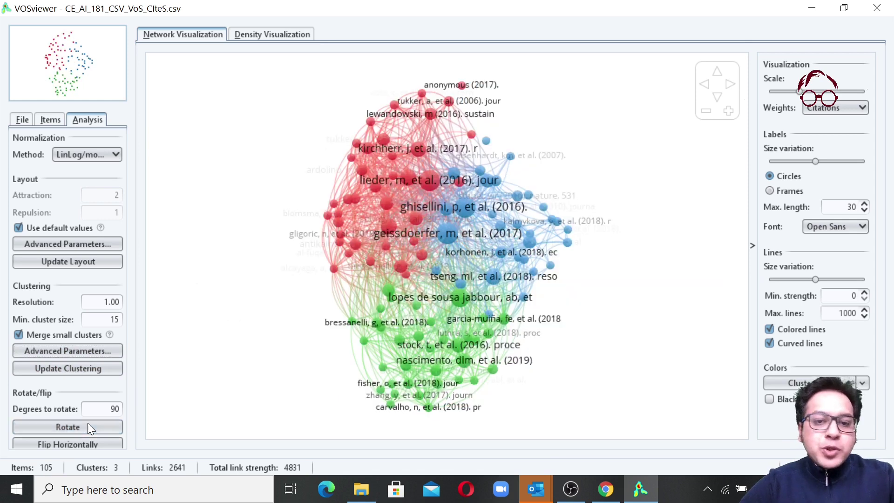
{"action": "left_click", "coordinate": [88, 424]}
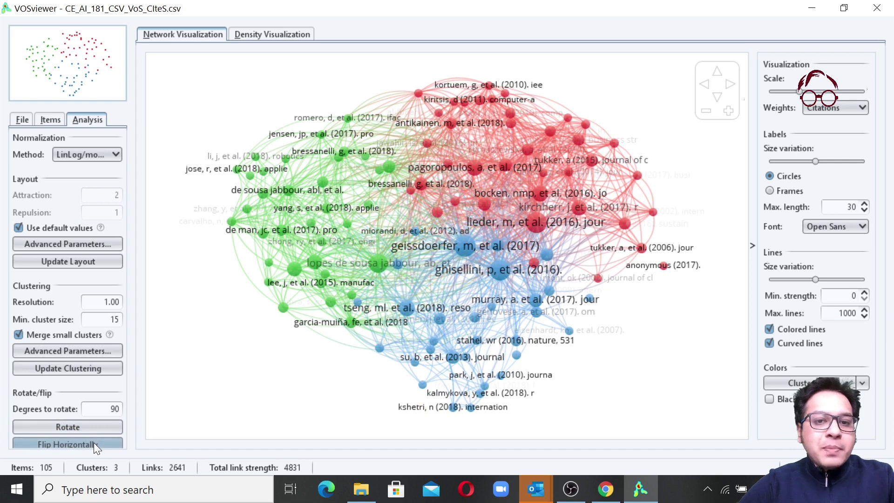
{"action": "left_click", "coordinate": [94, 444]}
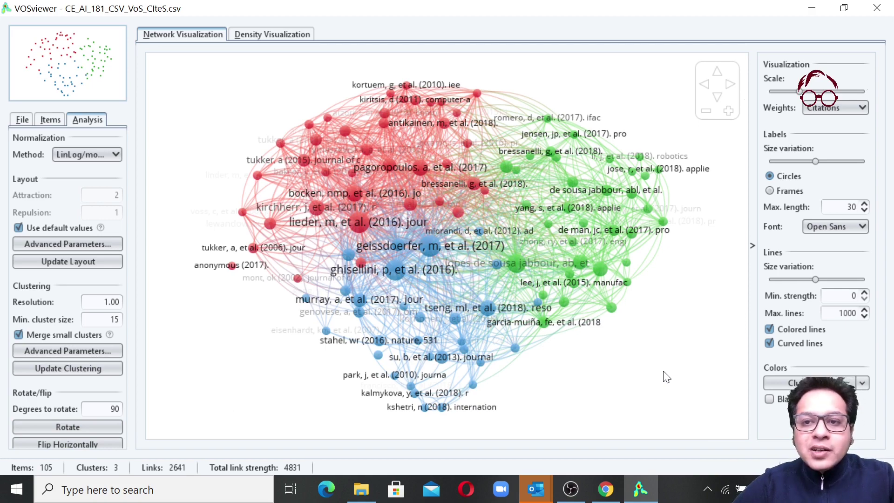
Increase the visualization scale to about the middle of its range to enlarge the map's items and labels.
{"action": "left_click", "coordinate": [728, 111]}
{"action": "left_click", "coordinate": [707, 113]}
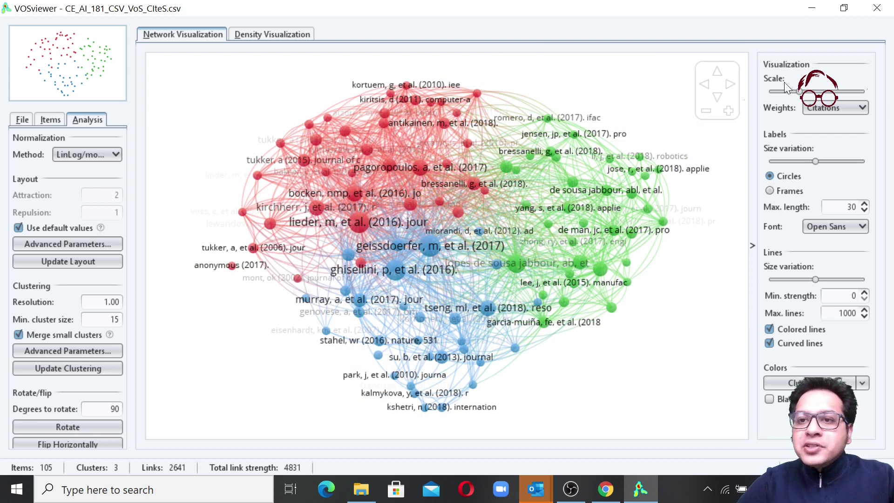
{"action": "left_click_drag", "start_coordinate": [798, 92], "coordinate": [828, 93]}
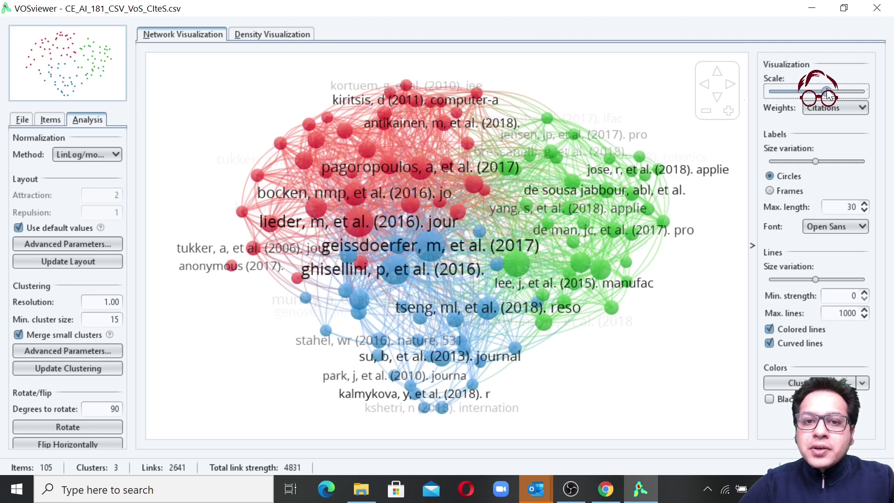
{"action": "mouse_move", "coordinate": [827, 95]}
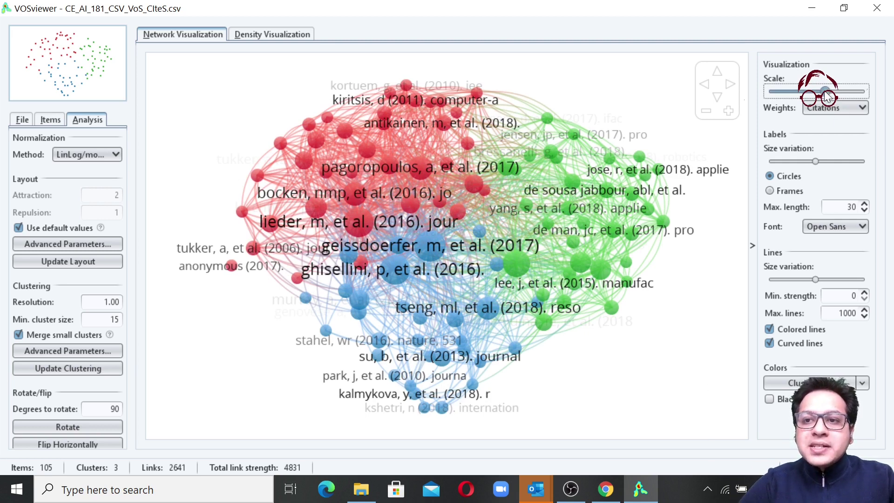
{"action": "left_click_drag", "start_coordinate": [827, 92], "coordinate": [819, 91]}
Try weighting the map items by total link strength, and settle on Links as the weight.
{"action": "left_click", "coordinate": [825, 108]}
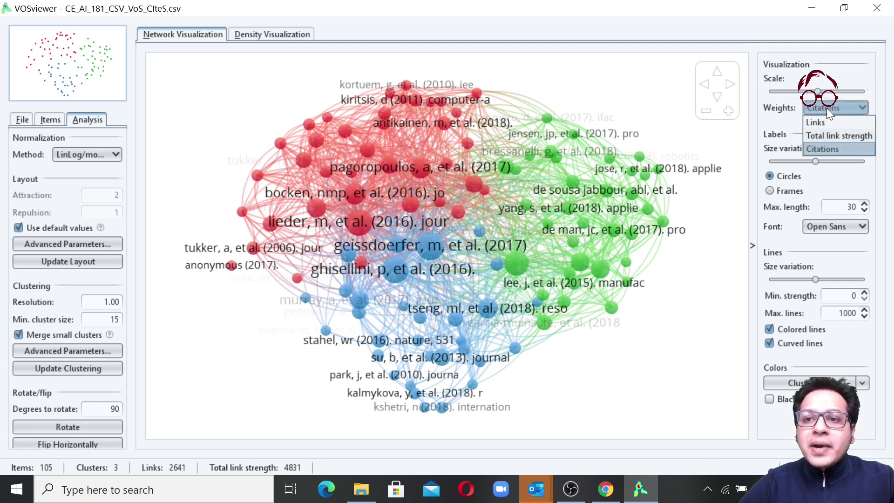
{"action": "left_click", "coordinate": [824, 136]}
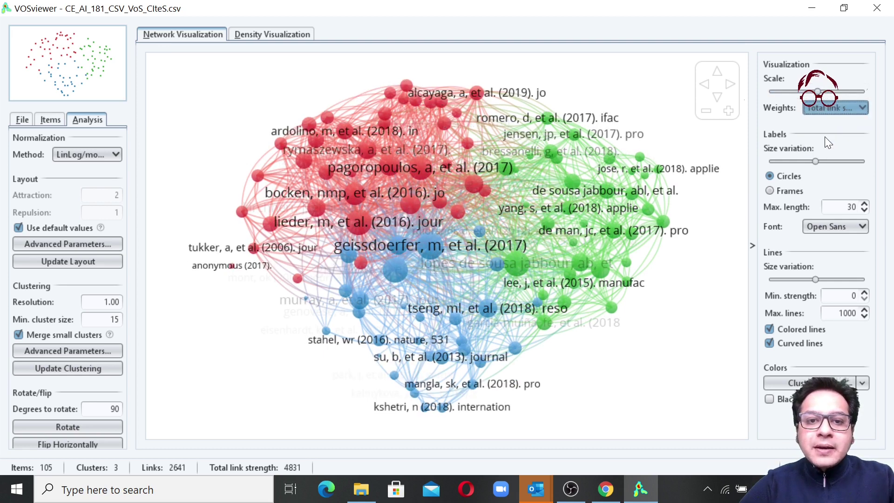
{"action": "left_click", "coordinate": [828, 106]}
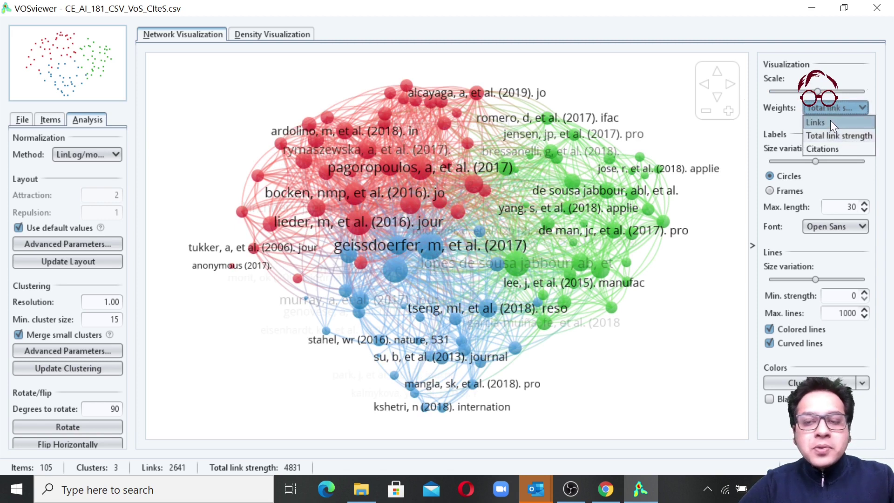
{"action": "left_click", "coordinate": [830, 120]}
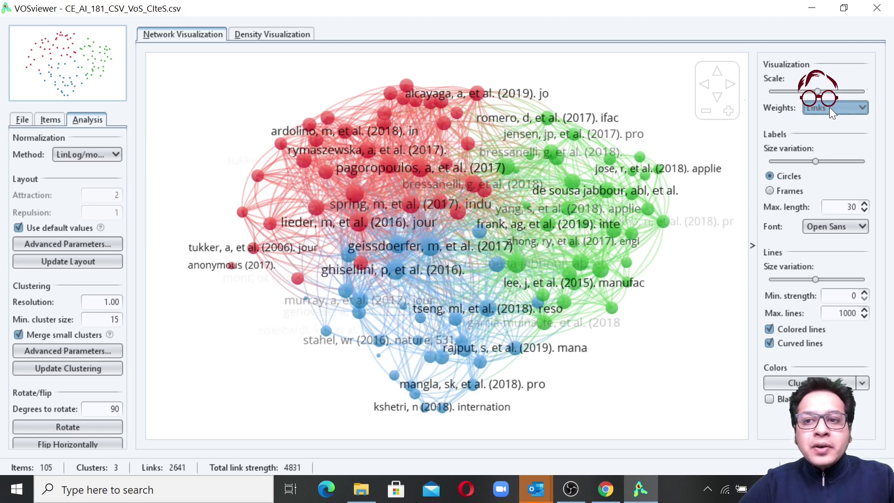
{"action": "left_click", "coordinate": [828, 107]}
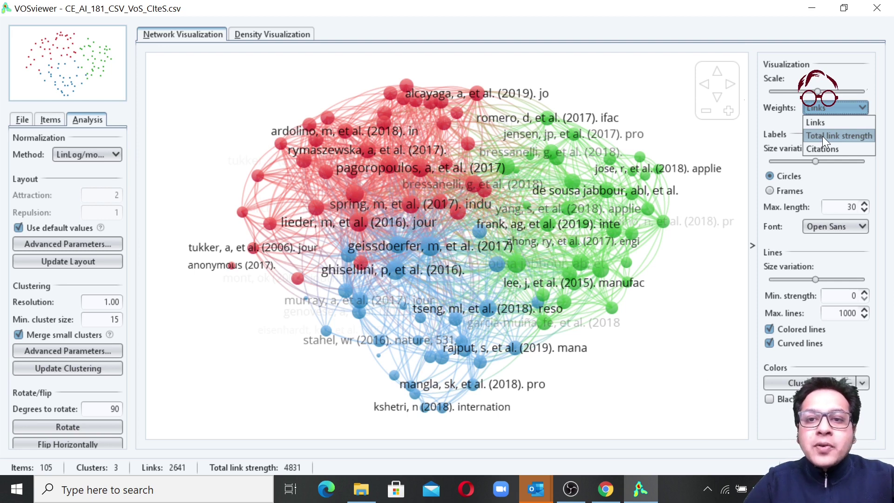
{"action": "left_click", "coordinate": [760, 121]}
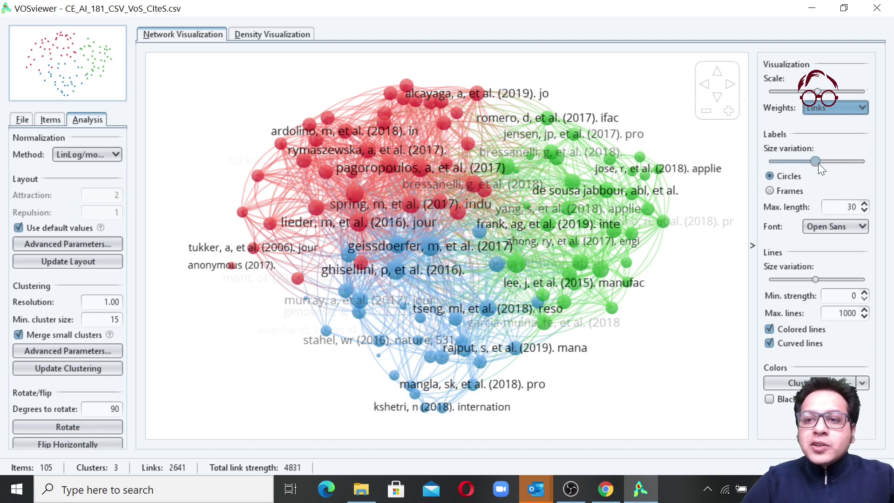
Increase the label size variation and display the map items as frames instead of circles.
{"action": "left_click_drag", "start_coordinate": [816, 162], "coordinate": [836, 162]}
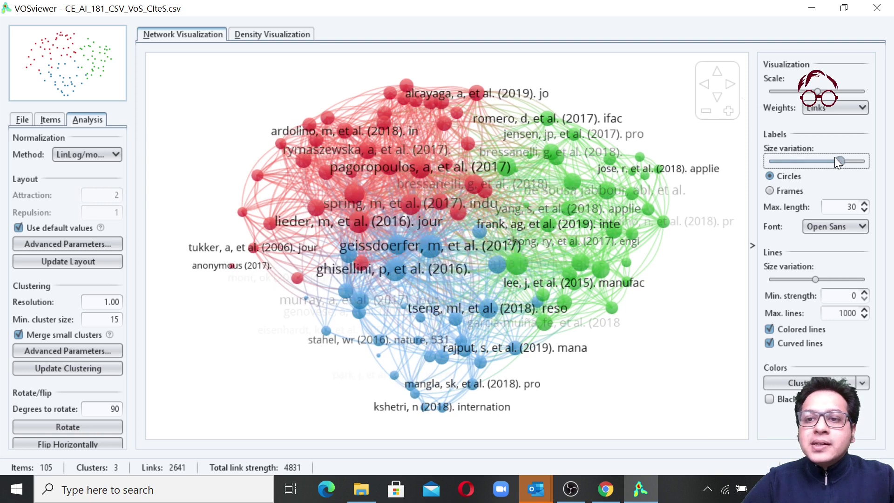
{"action": "left_click", "coordinate": [788, 195]}
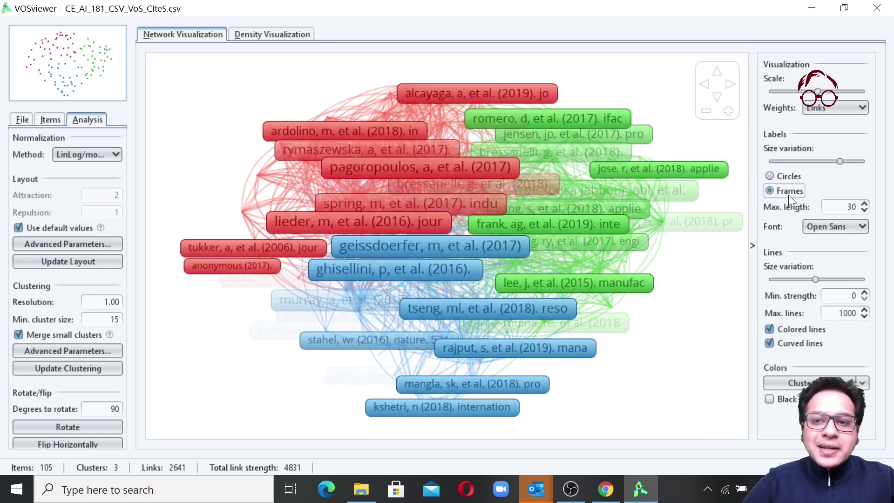
Display the map items as circles again and reduce the maximum label length to 25.
{"action": "left_click", "coordinate": [789, 181]}
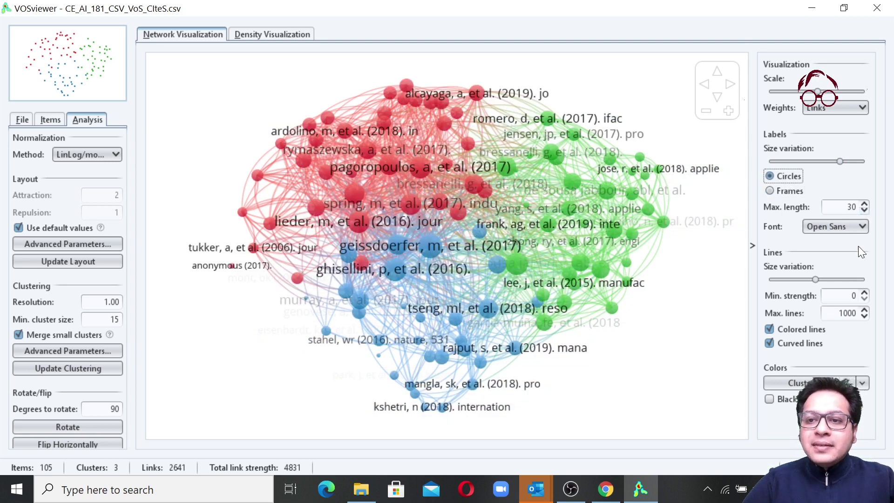
{"action": "left_click", "coordinate": [864, 210]}
{"action": "left_click", "coordinate": [864, 210]}
{"action": "left_click", "coordinate": [864, 210]}
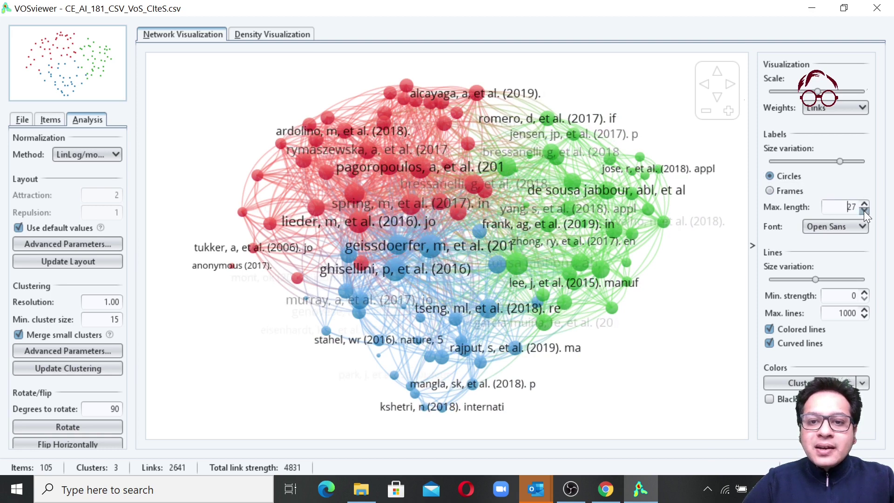
{"action": "left_click", "coordinate": [864, 210]}
{"action": "left_click", "coordinate": [864, 210]}
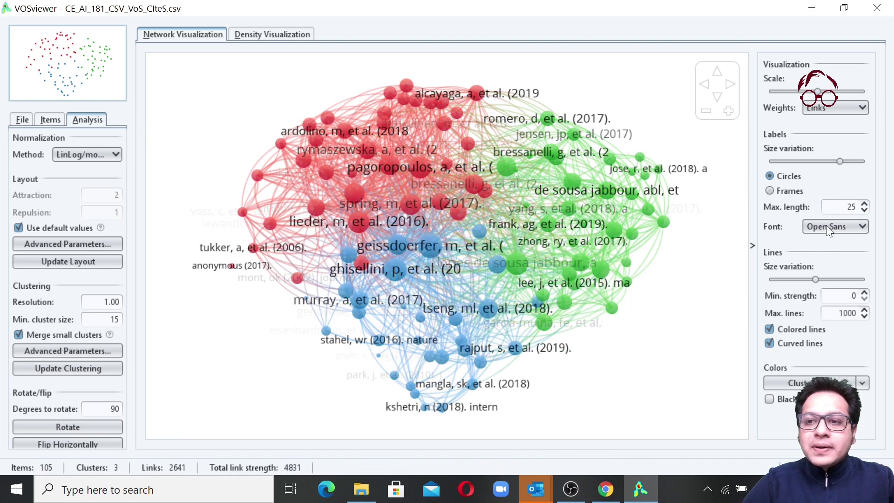
Try the Fira Sans and SansSerif fonts for the map labels, and settle on Amble.
{"action": "left_click", "coordinate": [842, 226]}
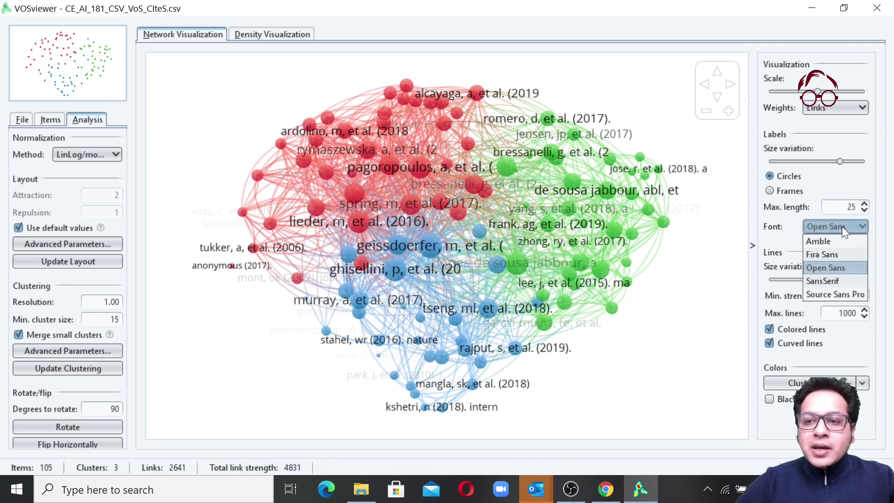
{"action": "left_click", "coordinate": [845, 254]}
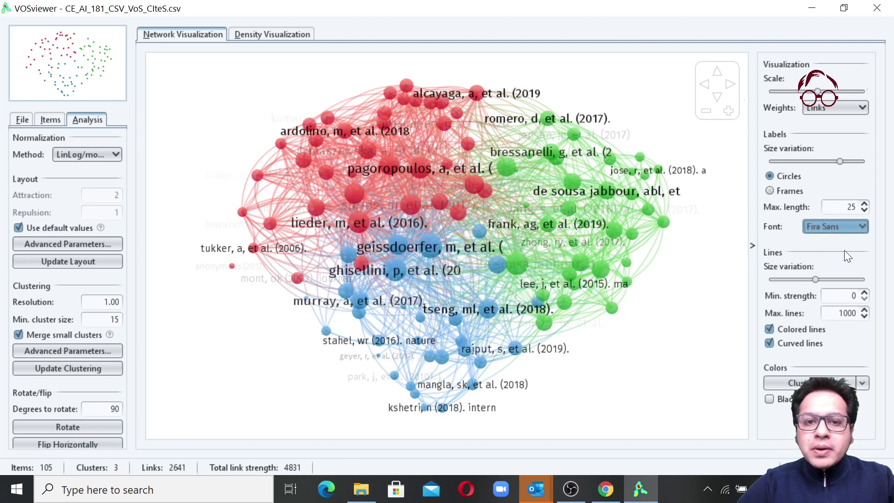
{"action": "left_click", "coordinate": [837, 227]}
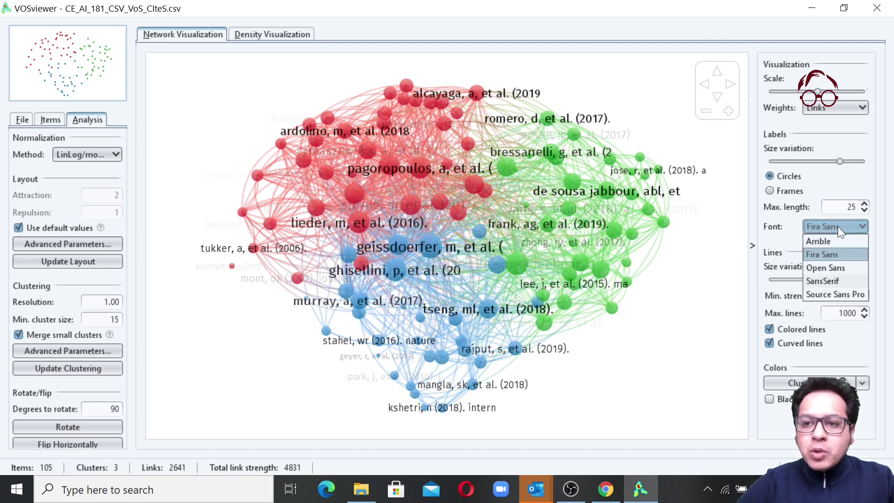
{"action": "left_click", "coordinate": [838, 281]}
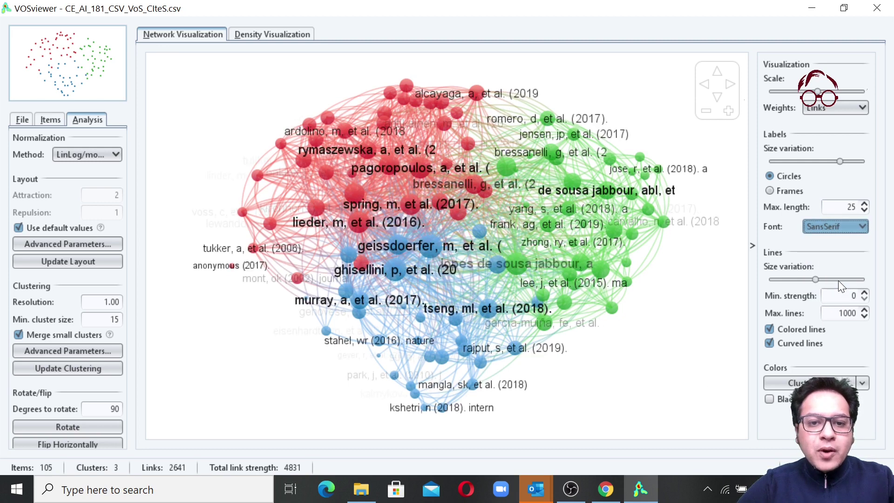
{"action": "left_click", "coordinate": [840, 226]}
{"action": "left_click", "coordinate": [839, 241]}
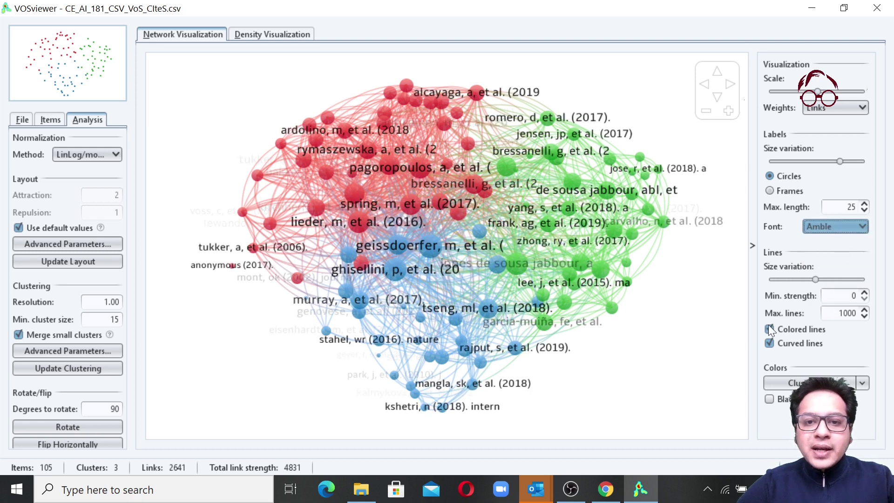
Increase the size variation of the lines and make them straight instead of curved, keeping them colored.
{"action": "left_click_drag", "start_coordinate": [814, 279], "coordinate": [838, 278]}
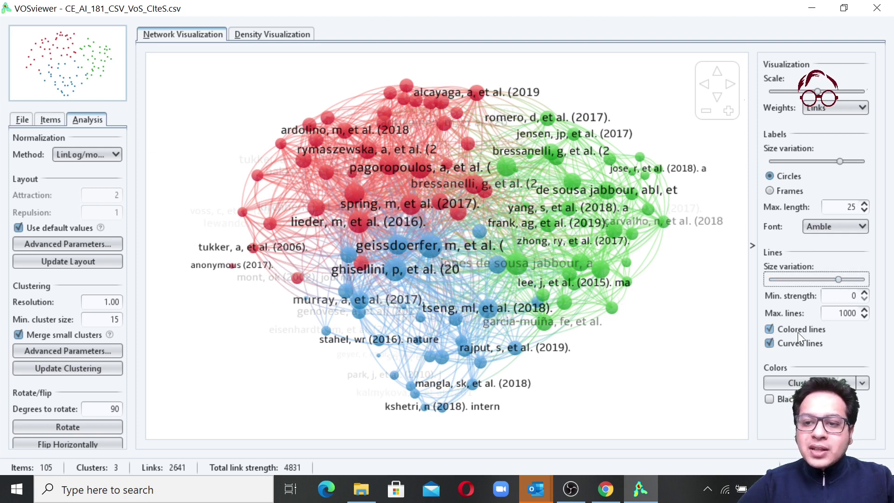
{"action": "left_click", "coordinate": [769, 328]}
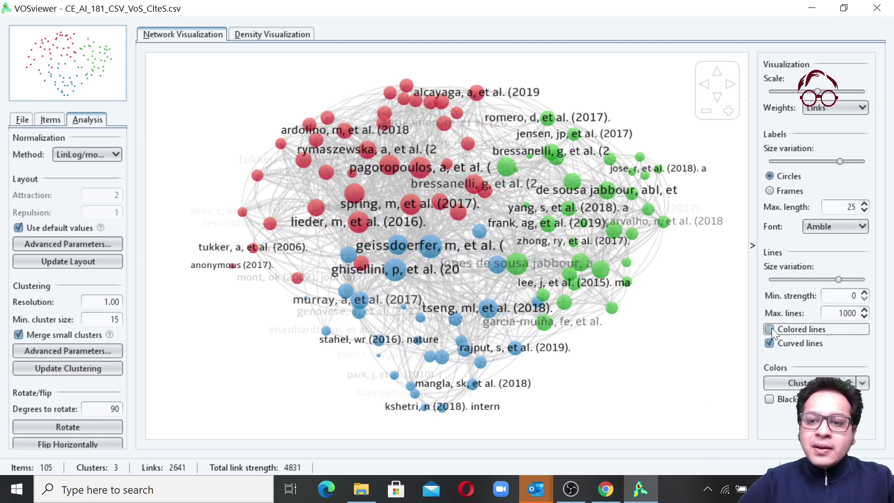
{"action": "left_click", "coordinate": [772, 328]}
{"action": "left_click", "coordinate": [772, 341]}
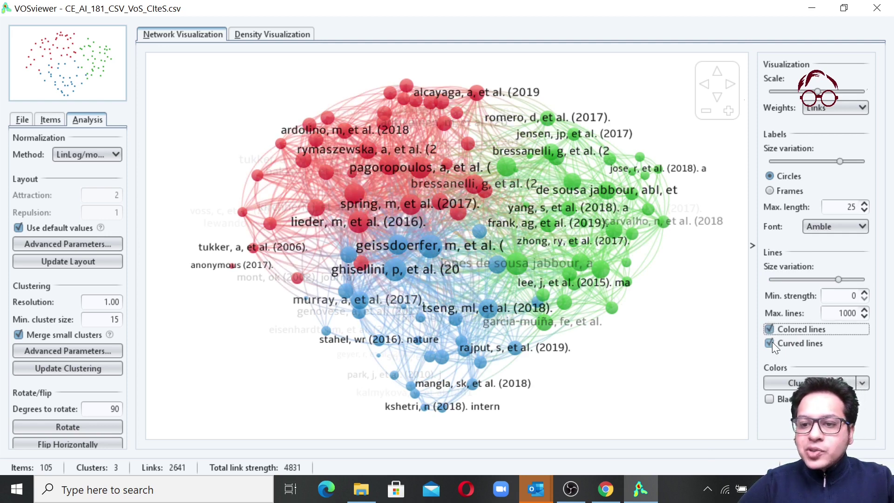
{"action": "left_click", "coordinate": [772, 342]}
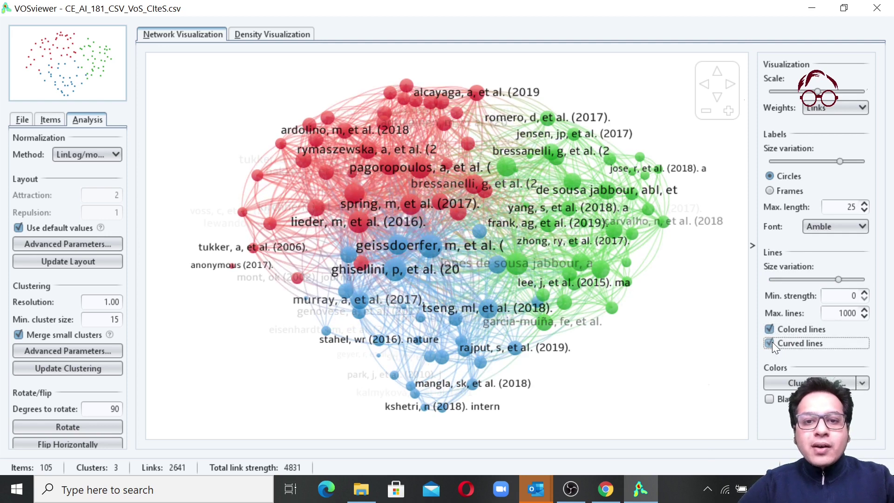
{"action": "left_click", "coordinate": [772, 342]}
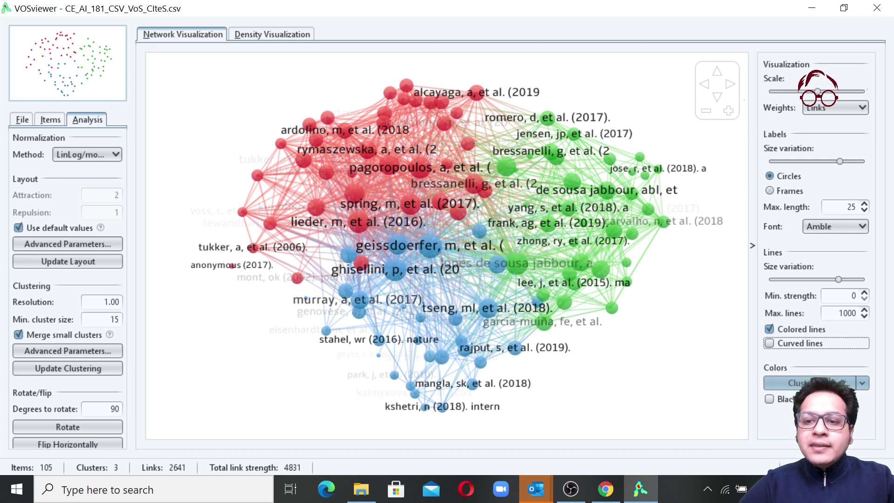
Recolor Cluster 1 yellow (red 205, green 212, blue 23), and preview the map on a black background before restoring the white one.
{"action": "left_click", "coordinate": [865, 383]}
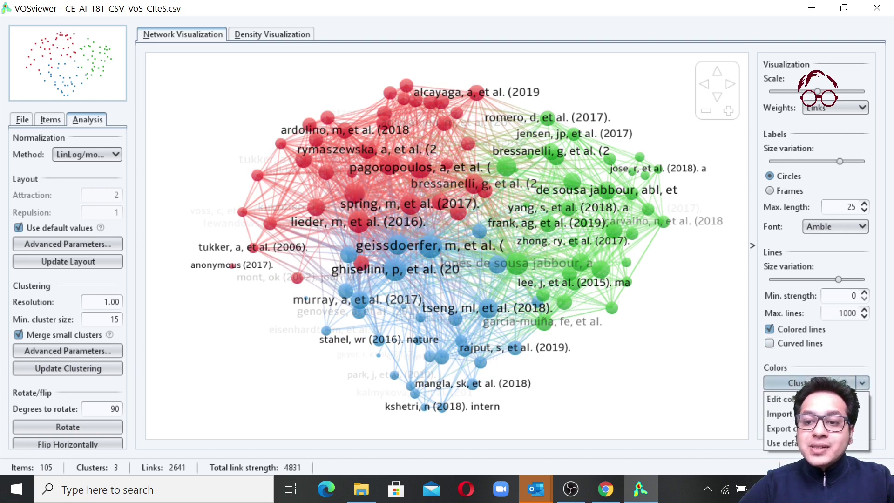
{"action": "left_click", "coordinate": [862, 399]}
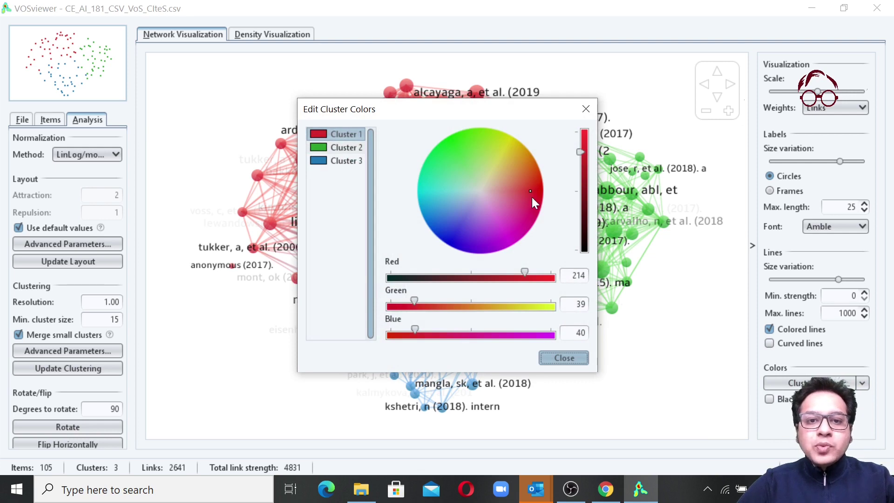
{"action": "left_click", "coordinate": [507, 141]}
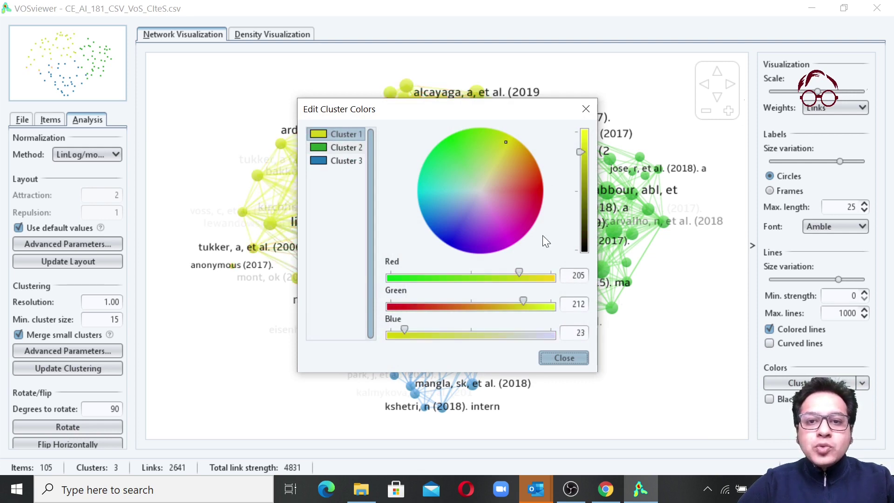
{"action": "left_click", "coordinate": [563, 357]}
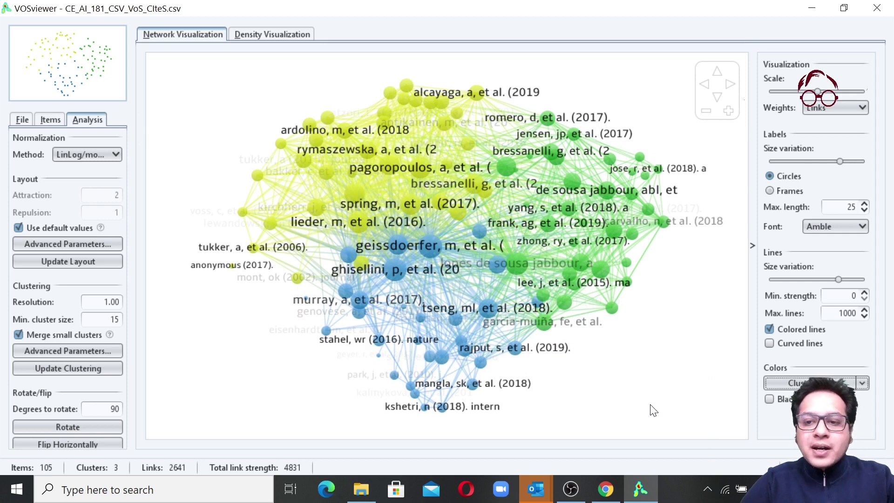
{"action": "left_click", "coordinate": [769, 399]}
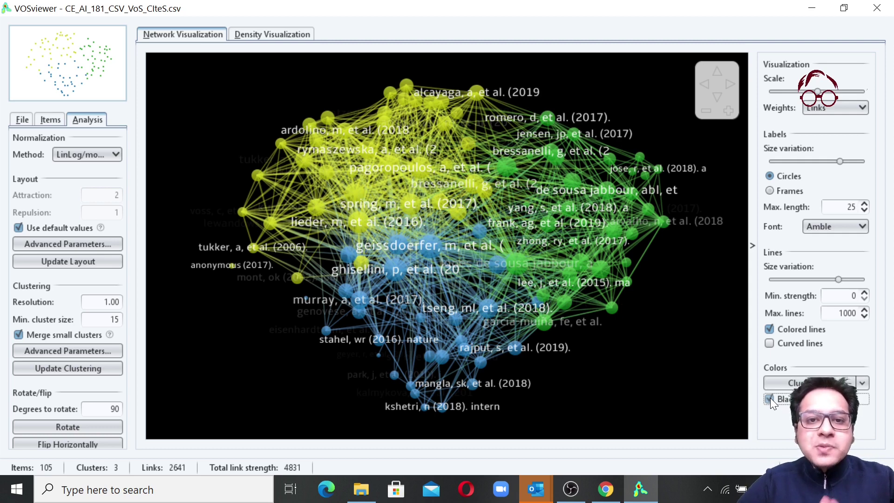
{"action": "left_click", "coordinate": [770, 399]}
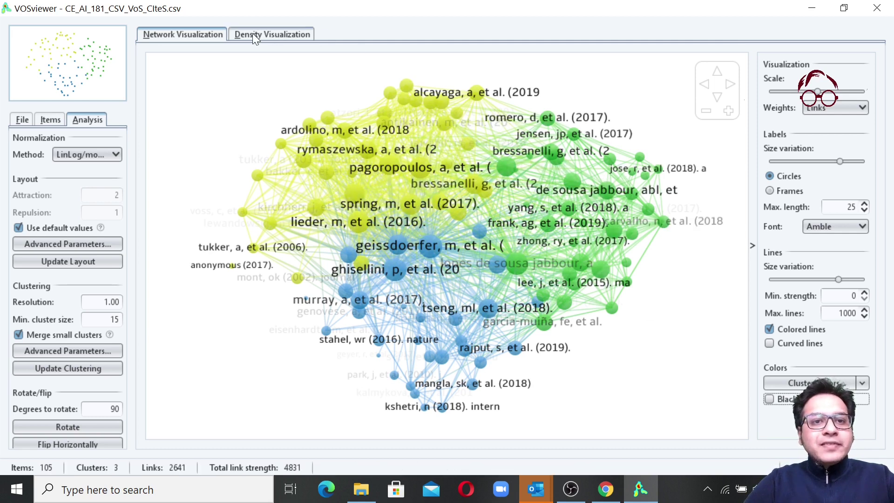
Compare the map's density visualization with its network visualization, finishing on the network view.
{"action": "left_click", "coordinate": [267, 37]}
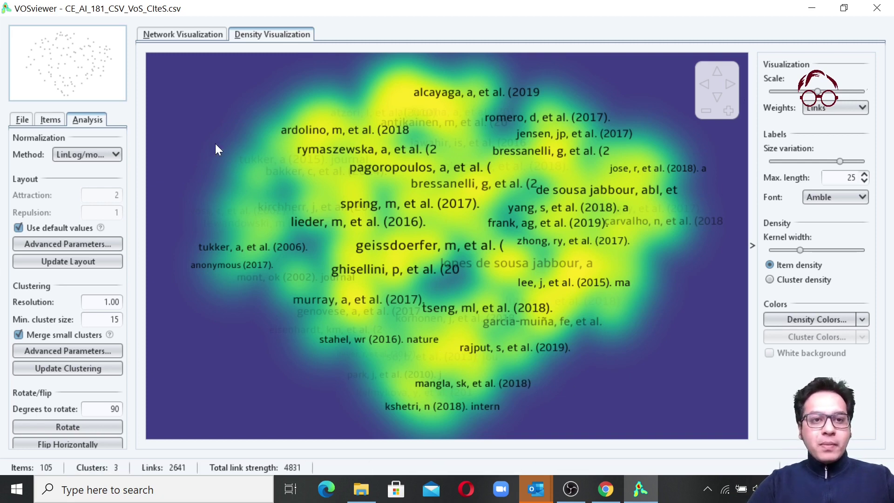
{"action": "left_click", "coordinate": [207, 33]}
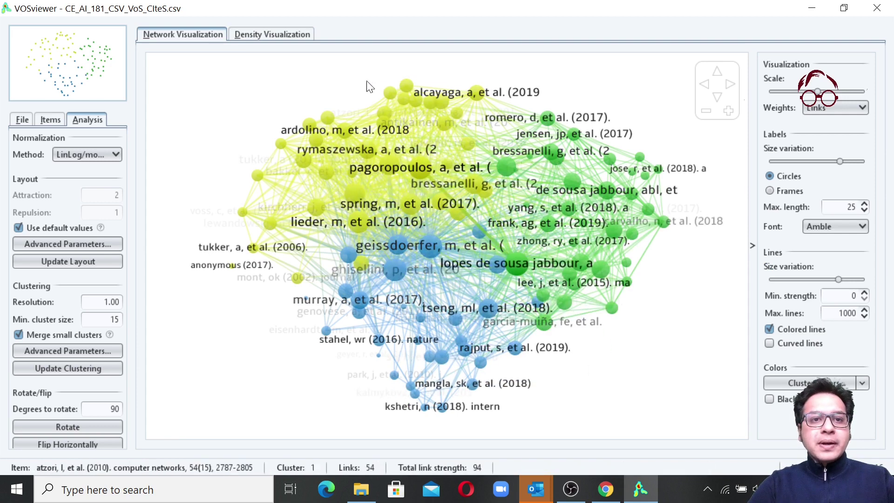
{"action": "left_click", "coordinate": [278, 38]}
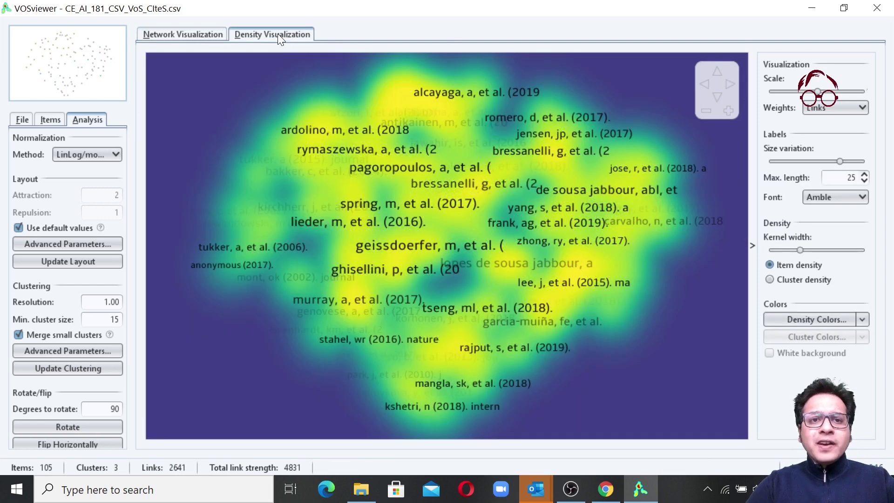
{"action": "left_click", "coordinate": [192, 36]}
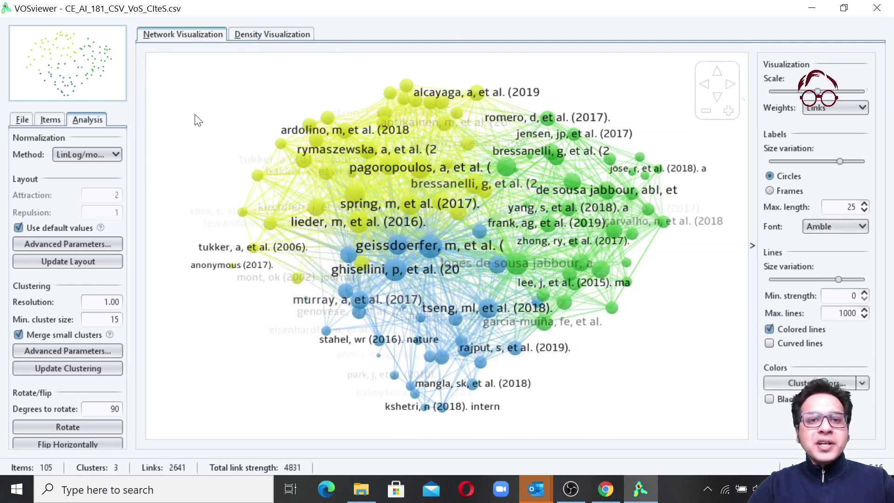